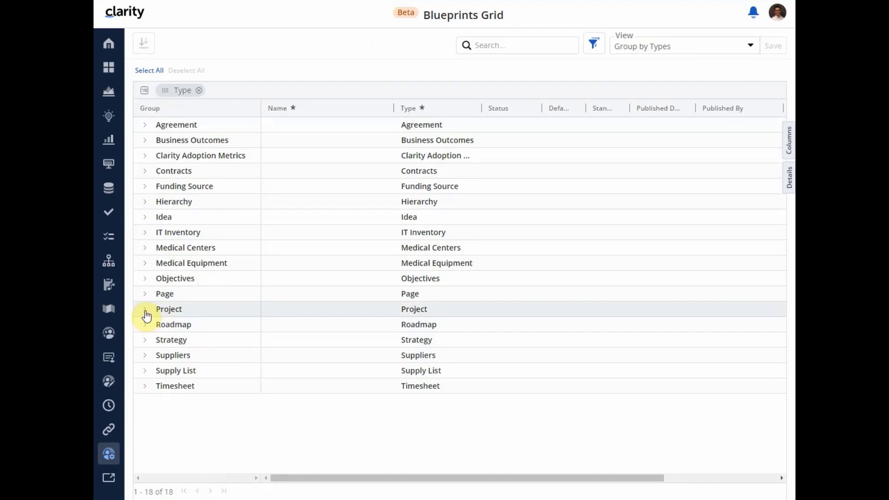
Step: Check the Project - Default blueprint's Modules for To Dos and return to the Blueprints list
click(145, 311)
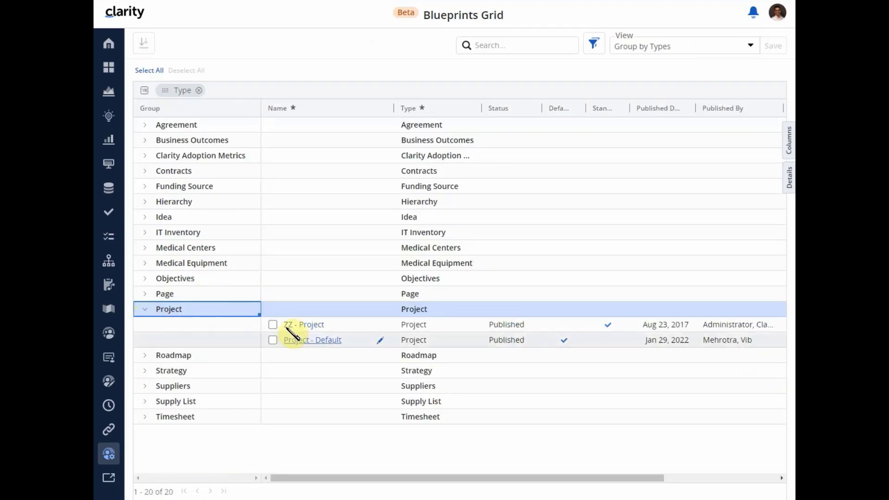
click(313, 343)
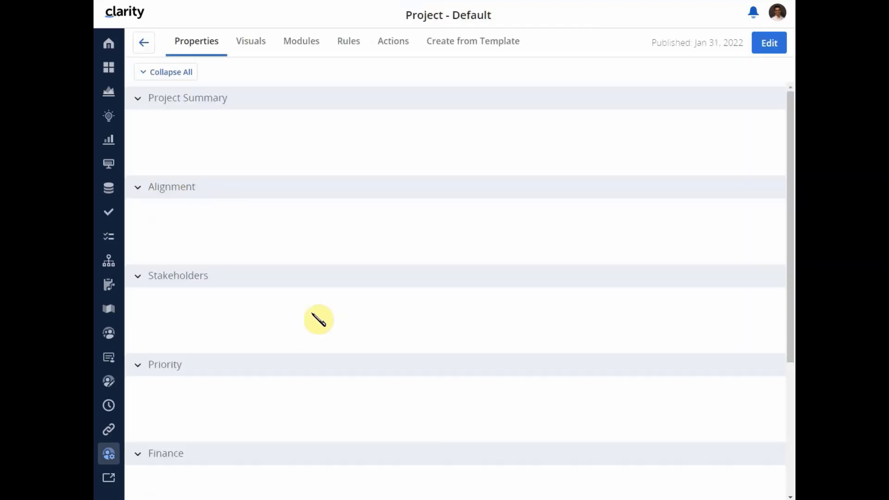
click(297, 44)
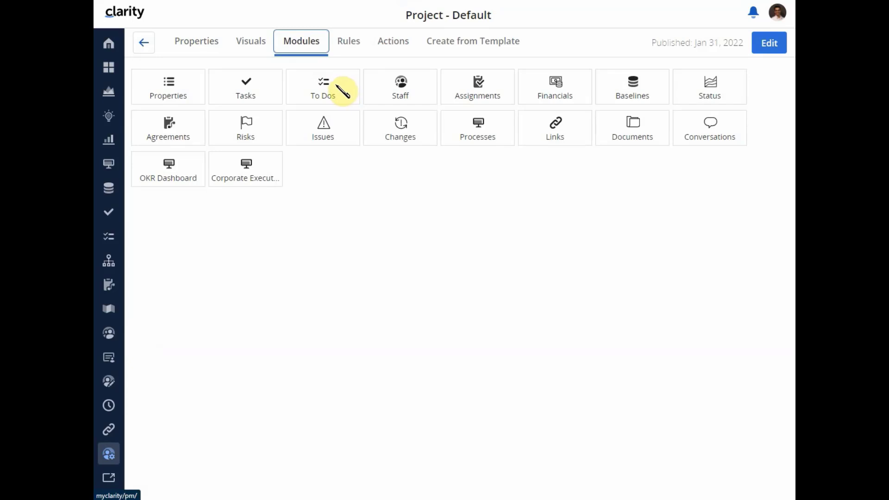
click(143, 44)
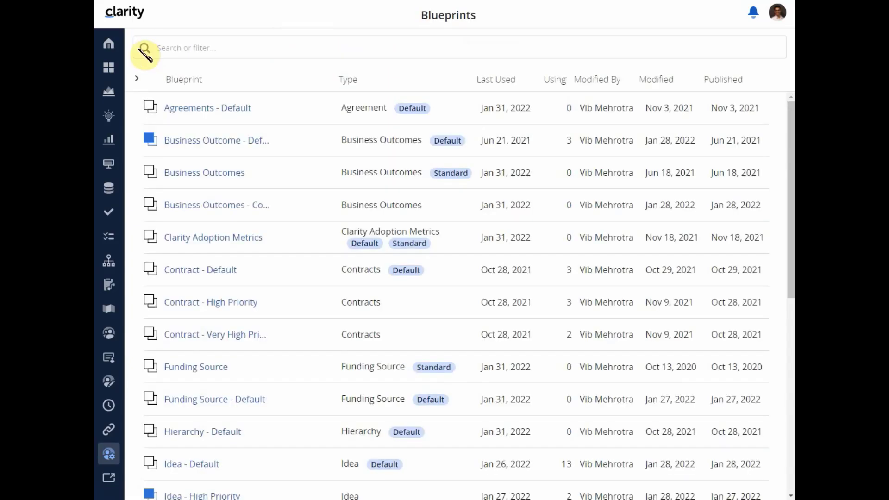
Step: Open the Idea - High Priority blueprint from the Blueprints Grid and view its modules
click(108, 454)
click(226, 302)
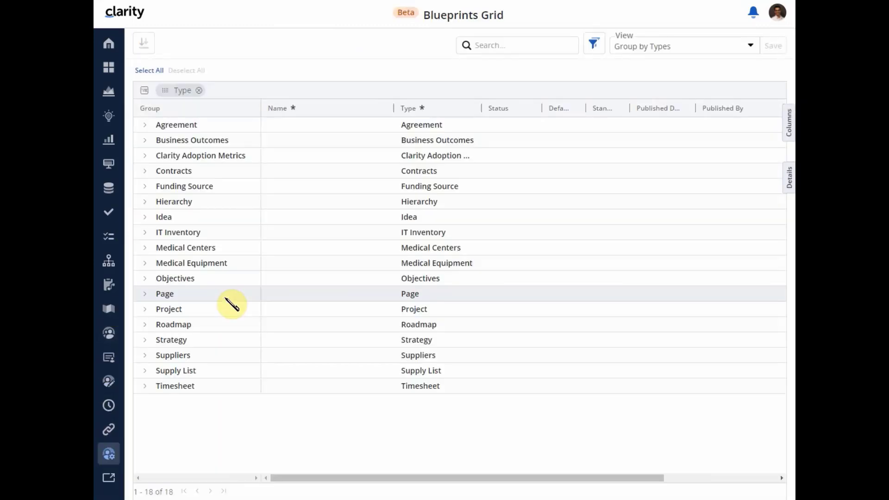
click(145, 216)
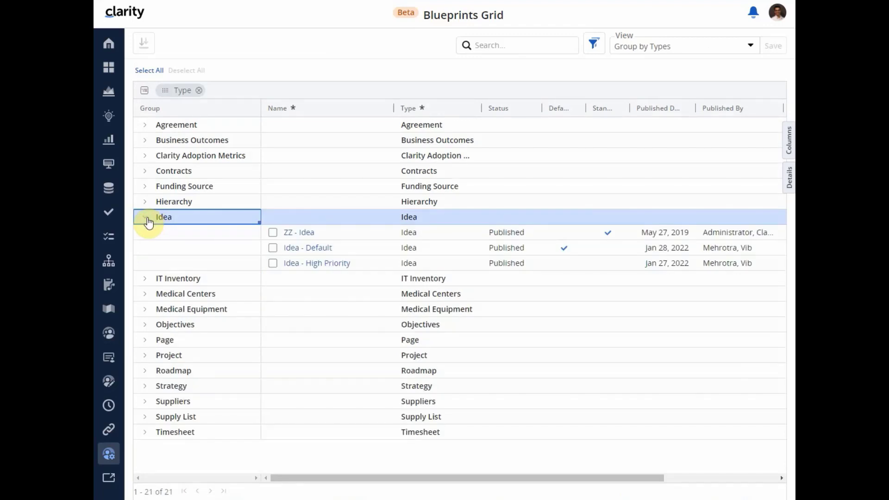
click(293, 264)
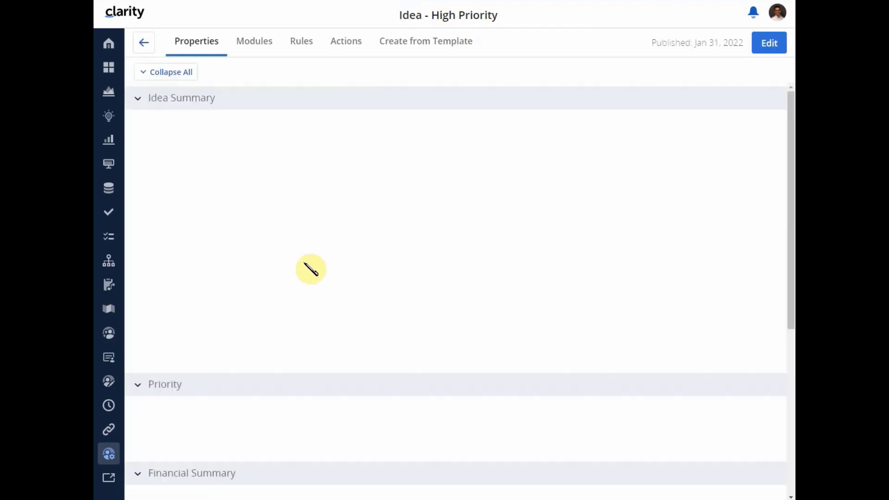
click(265, 41)
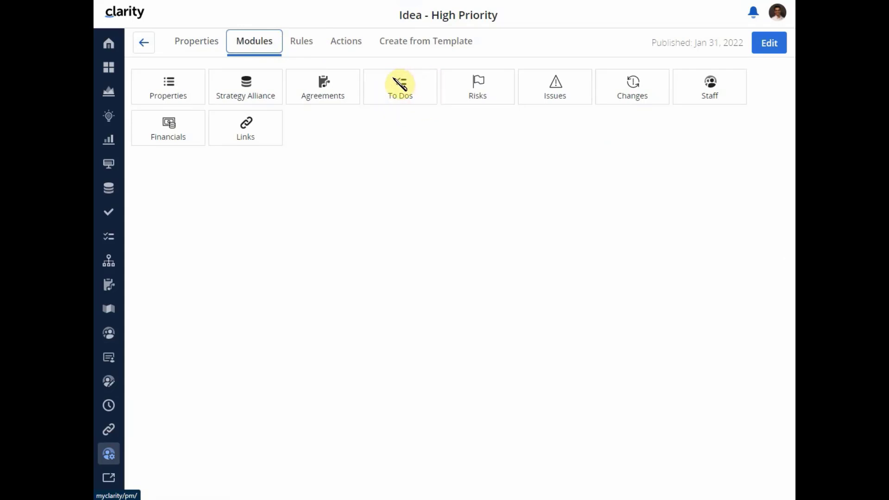
Step: Review the Strategy - Default blueprint's modules, then go to the Projects list
click(109, 455)
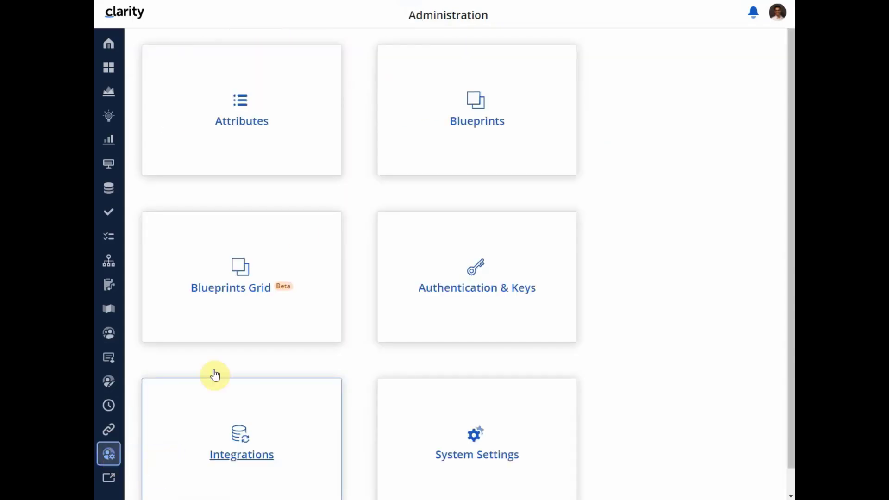
click(251, 299)
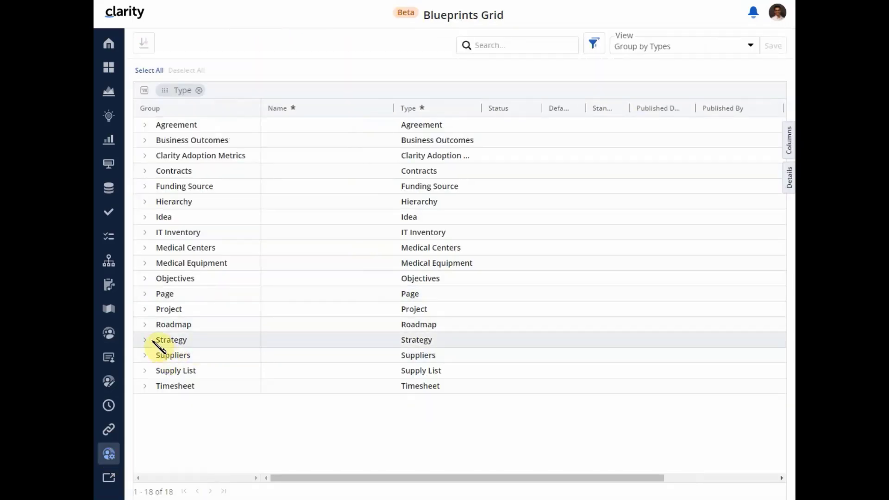
click(145, 341)
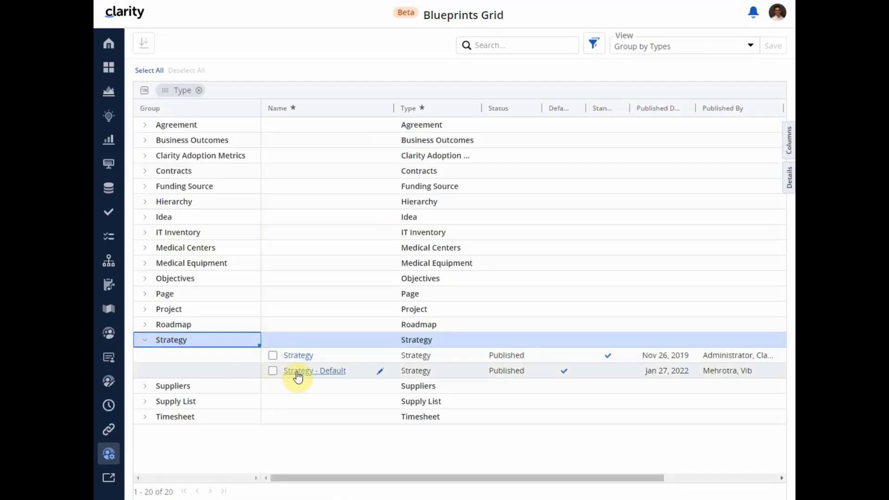
click(297, 372)
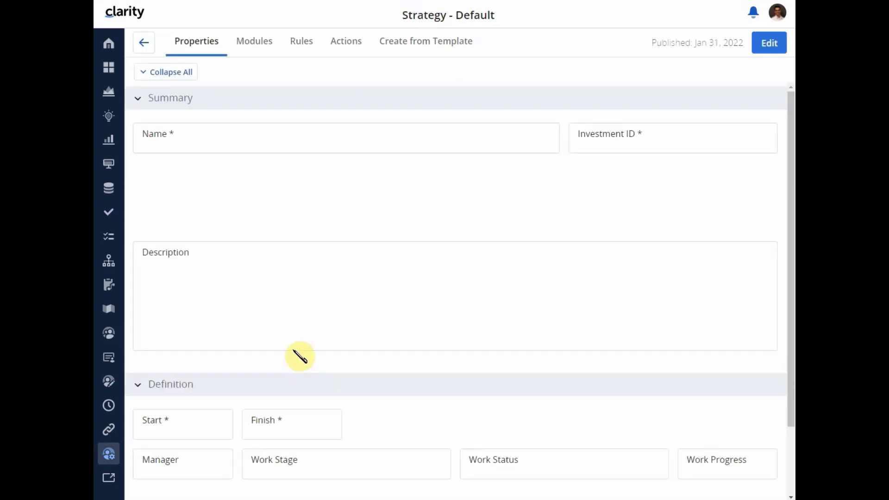
click(254, 41)
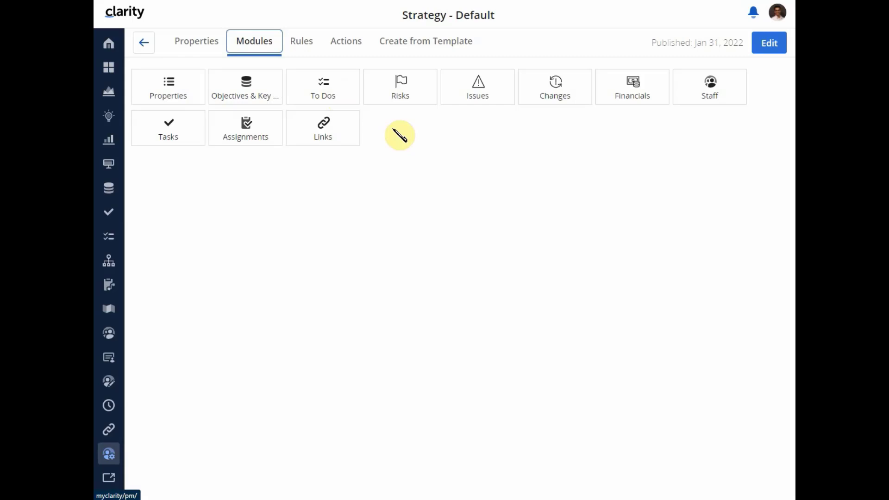
click(112, 98)
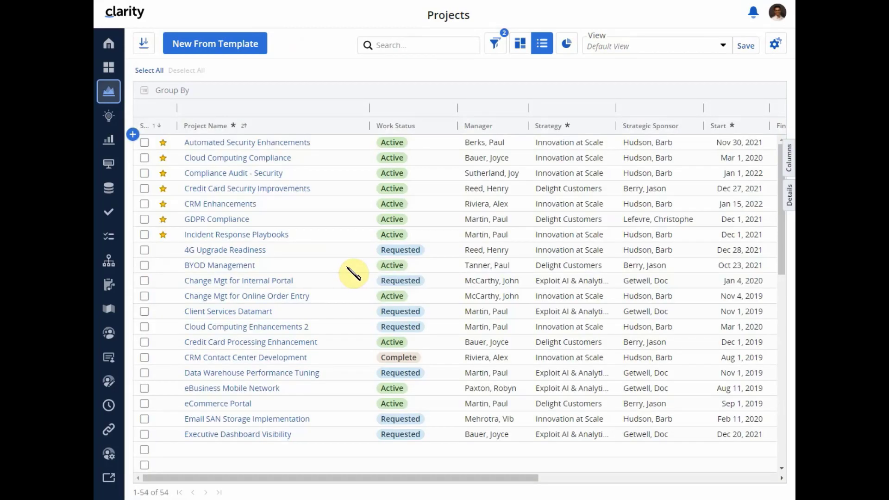
Step: Open the Incident Response Playbooks project and show its To Dos
click(244, 237)
click(244, 237)
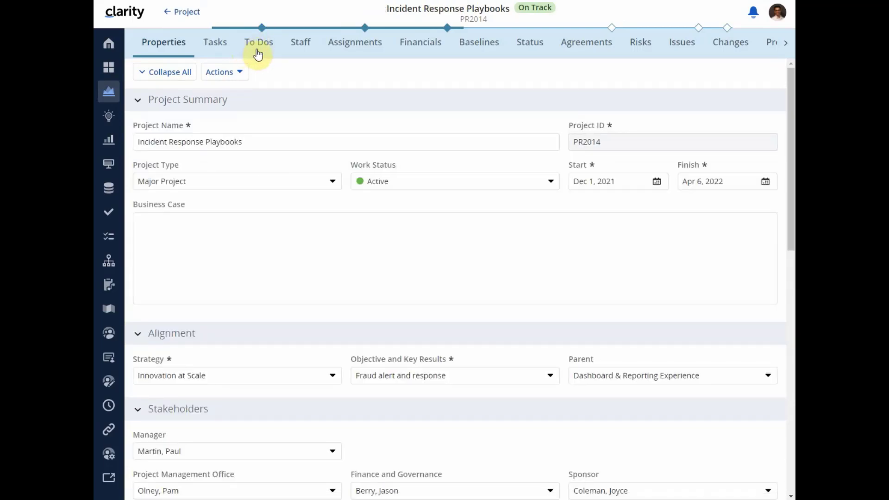
click(258, 54)
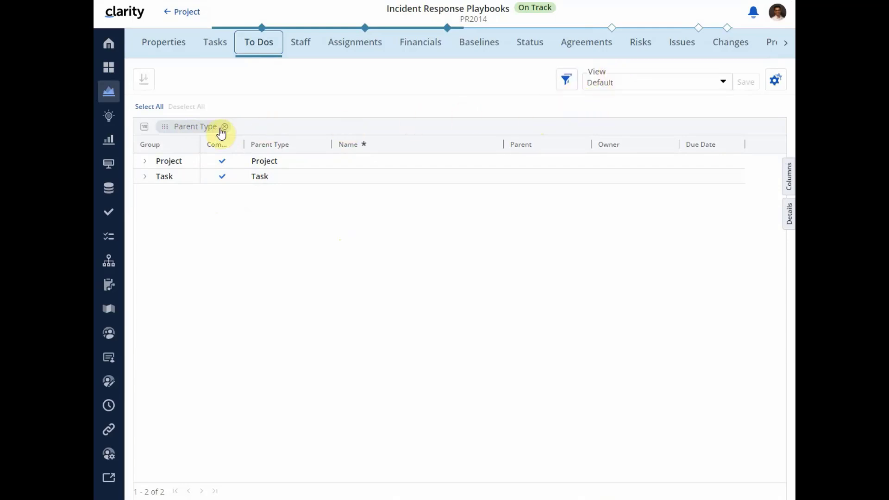
Step: Review the Task and Project to-do groups, then switch the To Dos to the by Due Date view
click(145, 176)
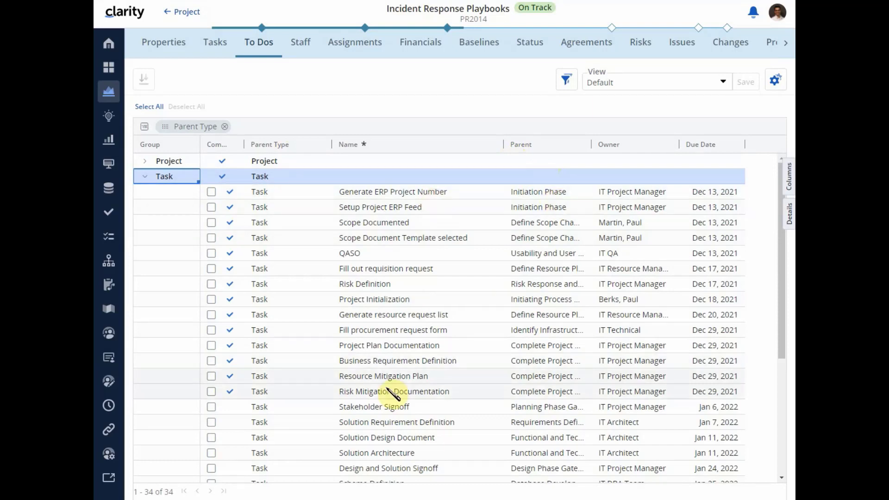
double_click(366, 284)
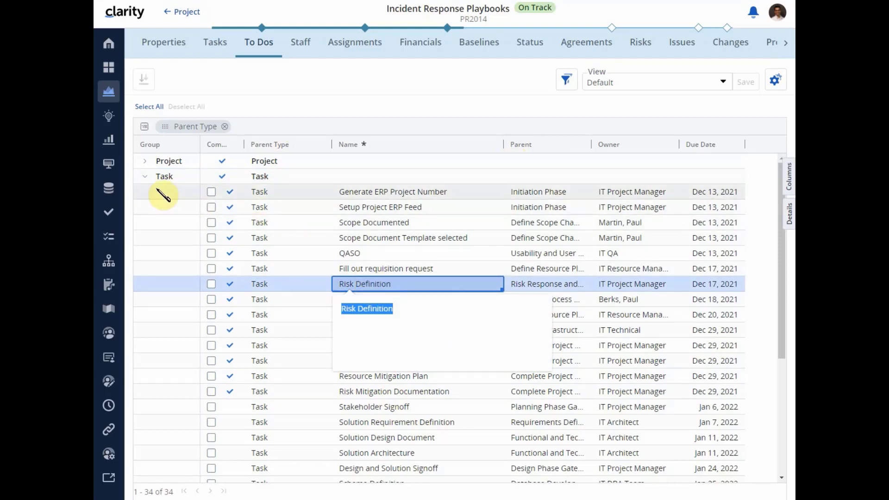
click(144, 176)
click(146, 176)
click(144, 162)
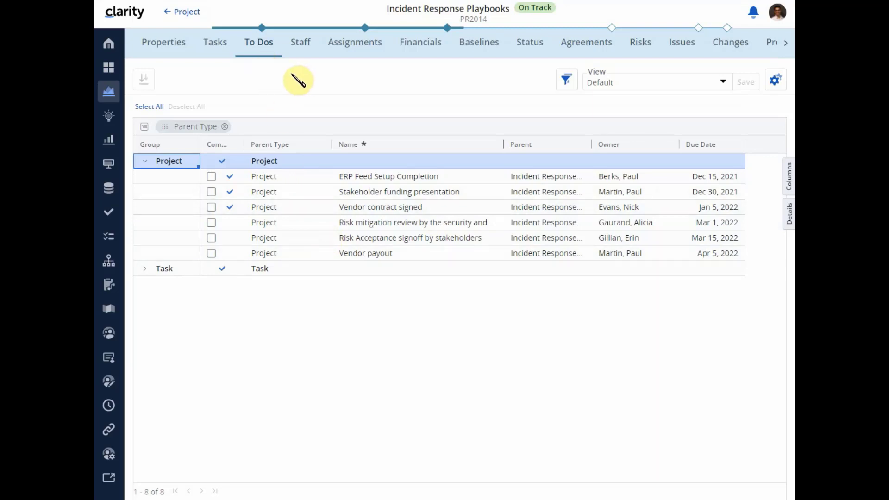
click(723, 83)
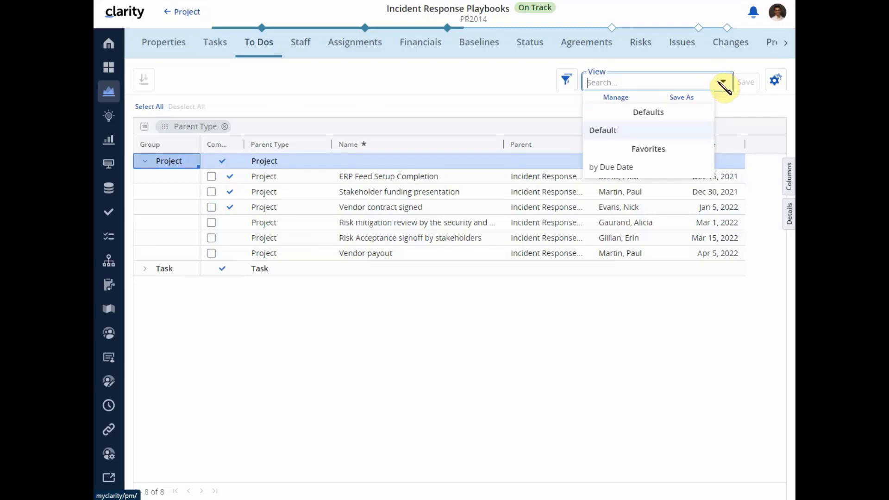
click(623, 178)
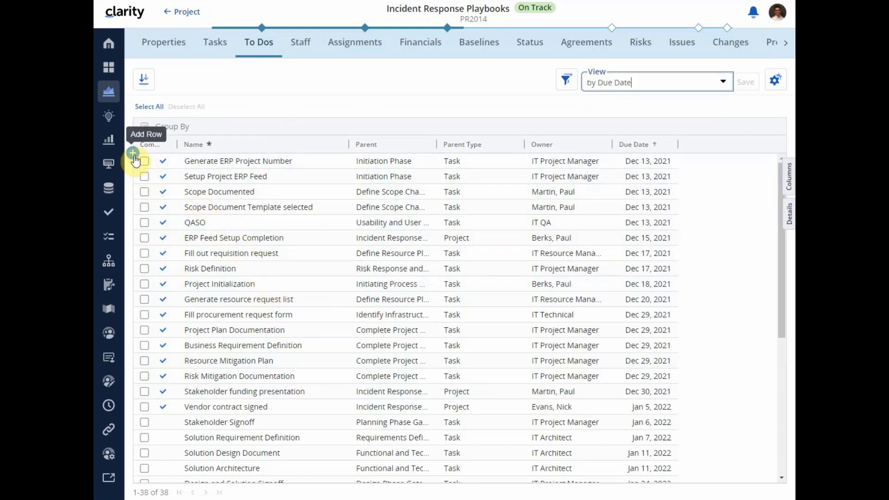
Step: Insert a new to-do named 'Setup monthly stage gate reviews' below the first row
right_click(240, 167)
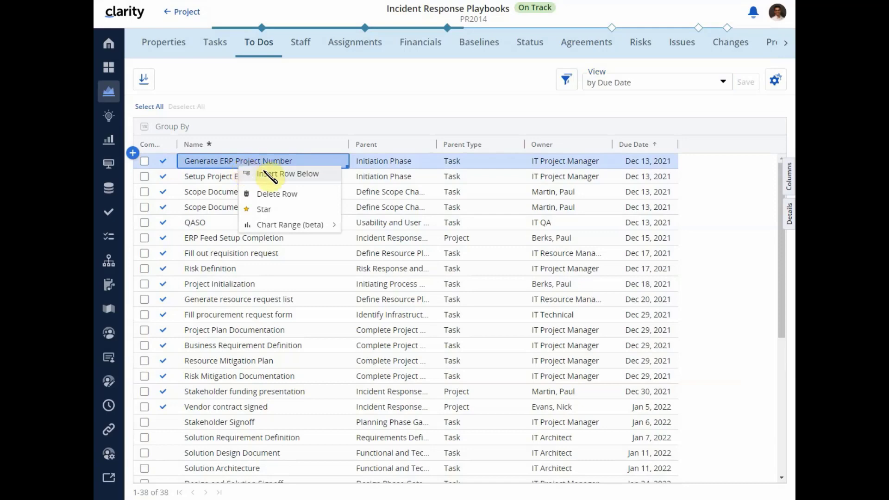
click(300, 178)
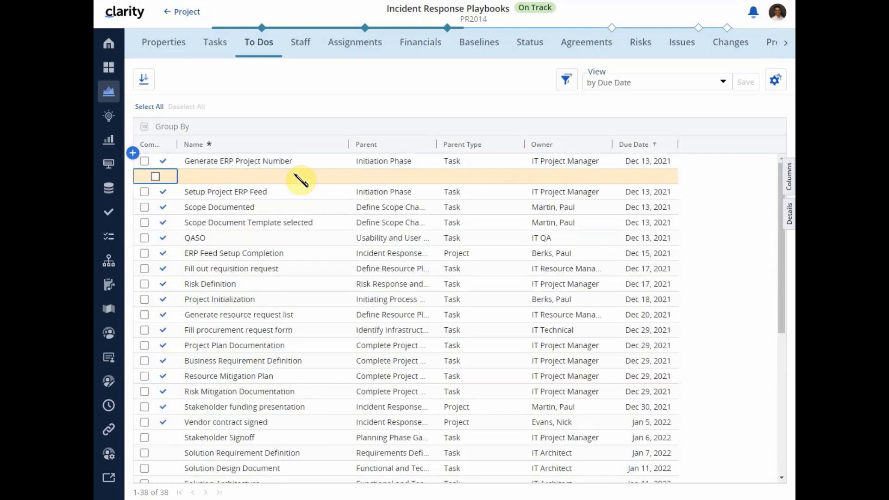
click(227, 177)
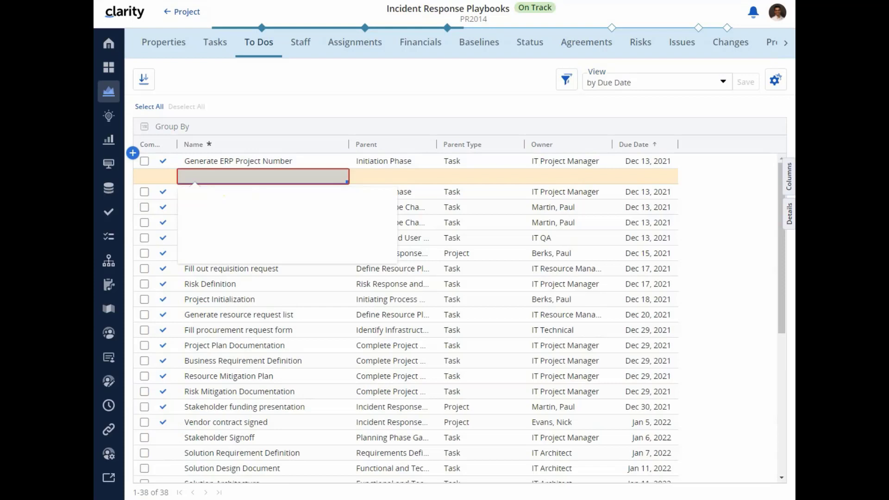
click(251, 197)
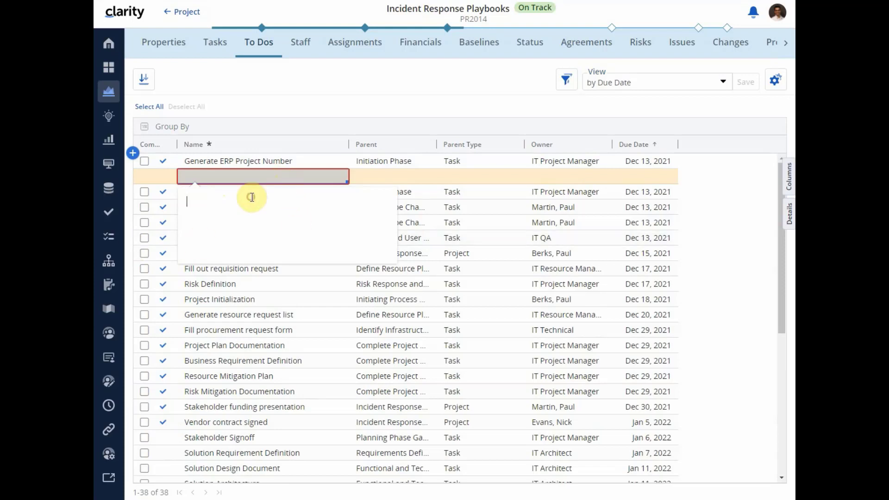
text(Setup monthly stage gate reviews)
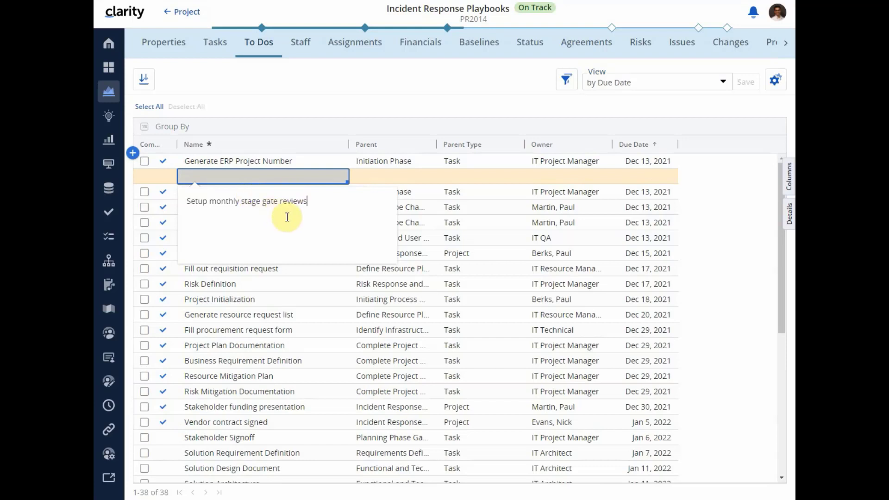
click(388, 176)
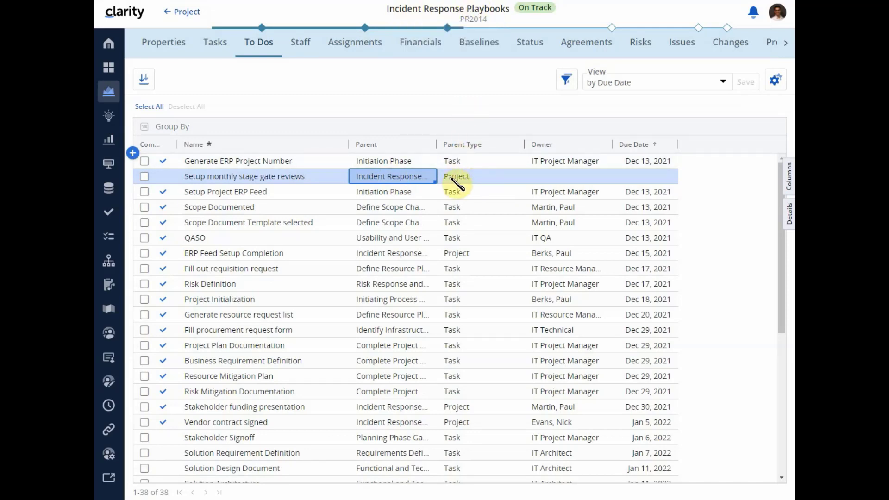
Step: Assign the new to-do's owner from the suggestions and set its due date to Jan 15, 2022
click(562, 176)
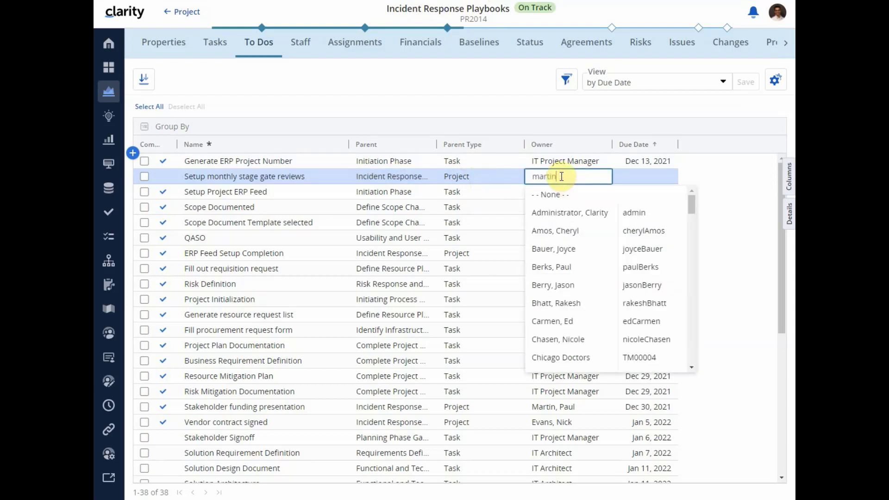
click(535, 196)
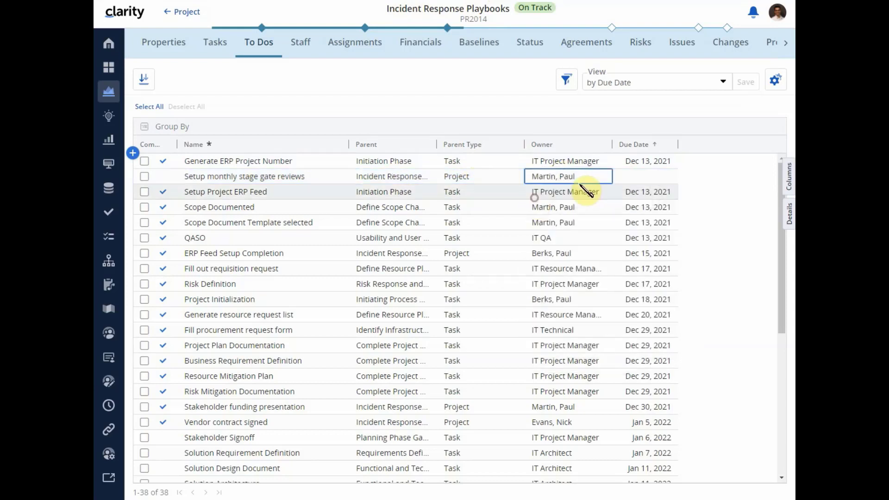
click(639, 176)
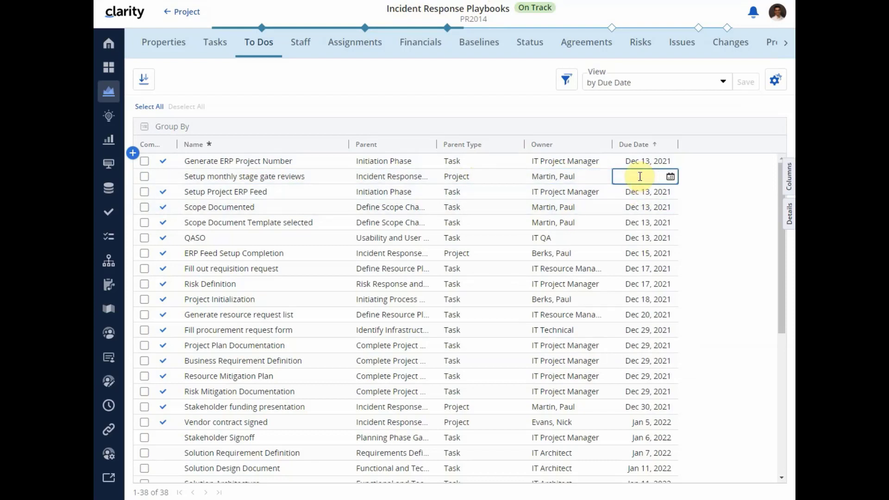
text(15, 2022)
key(Return)
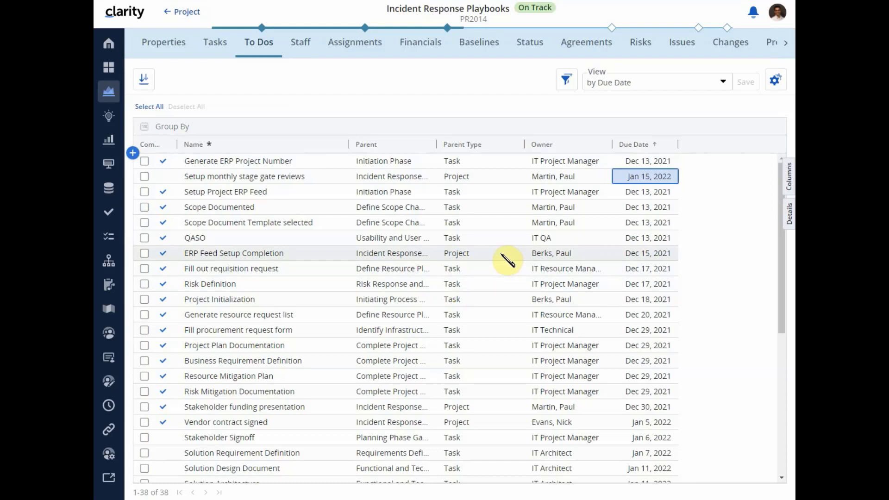
Step: Reassign ERP Feed Setup Completion's owner; set Stakeholder Signoff due Jan 16, 2022 and mark it complete
click(566, 254)
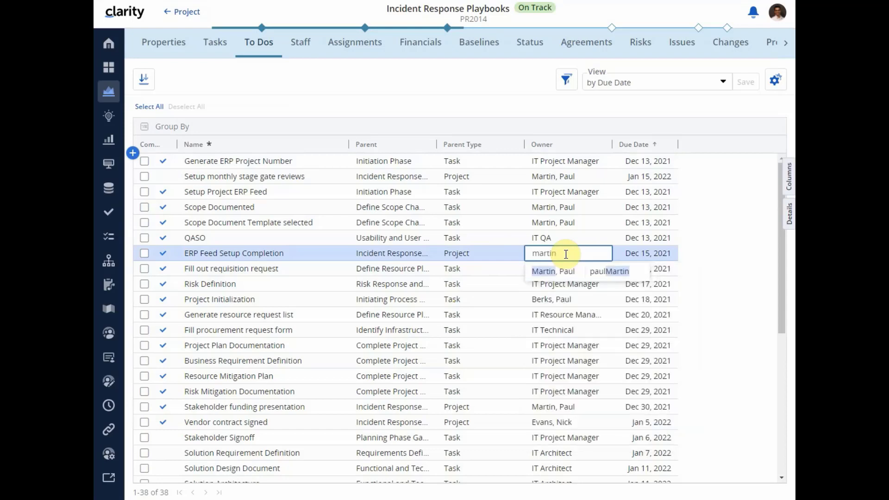
click(566, 273)
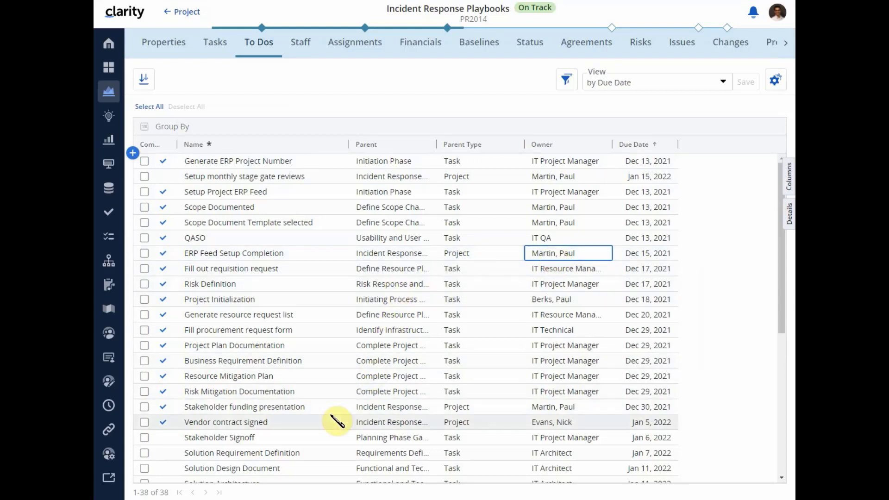
click(645, 438)
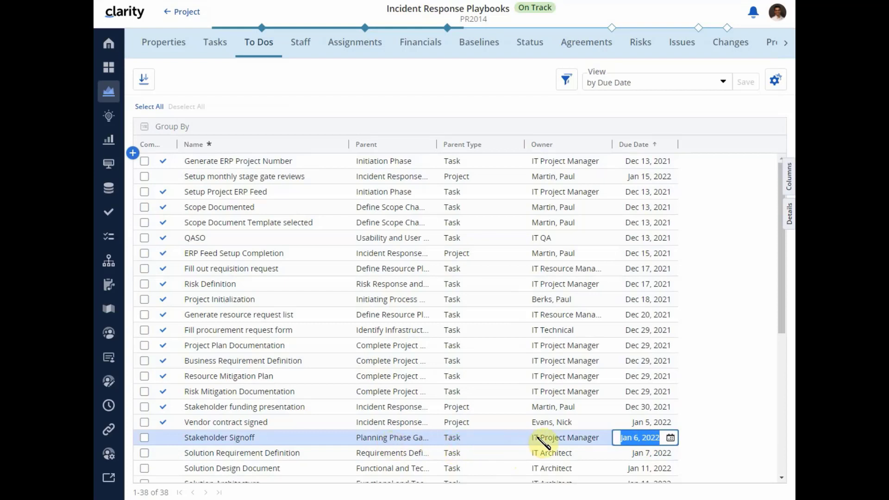
text(1/16/)
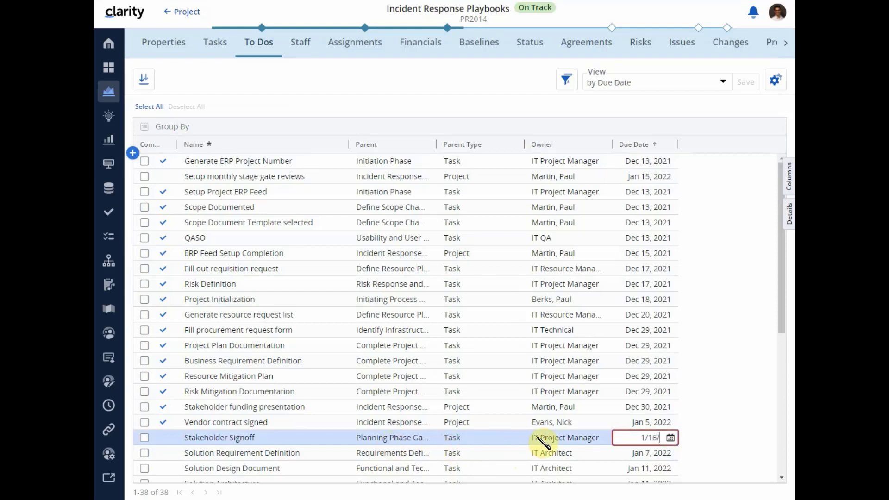
text(2022)
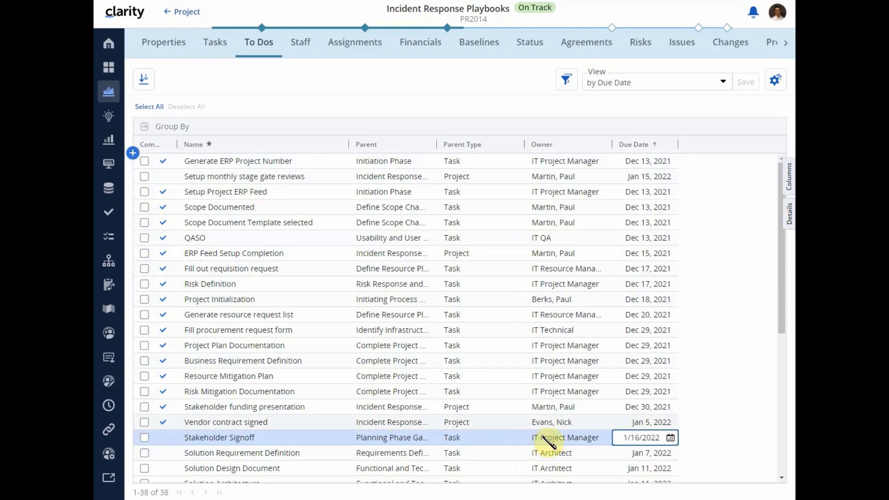
click(726, 401)
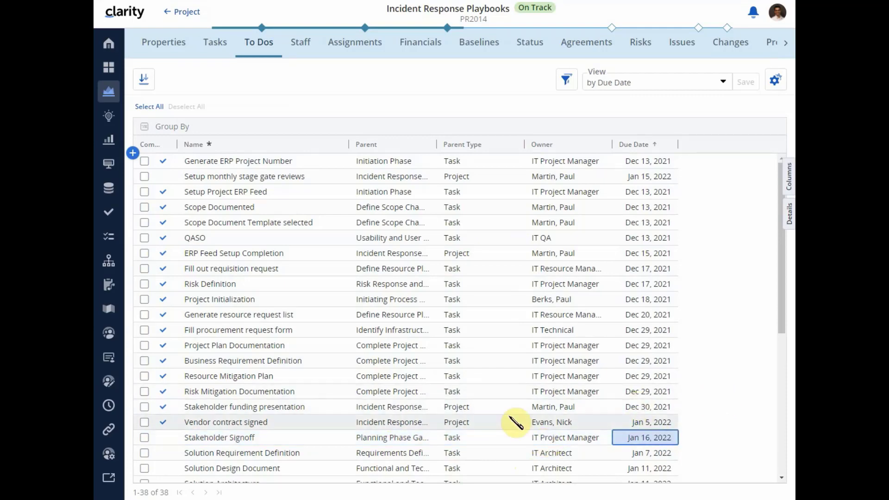
scroll(435, 426, down, 1)
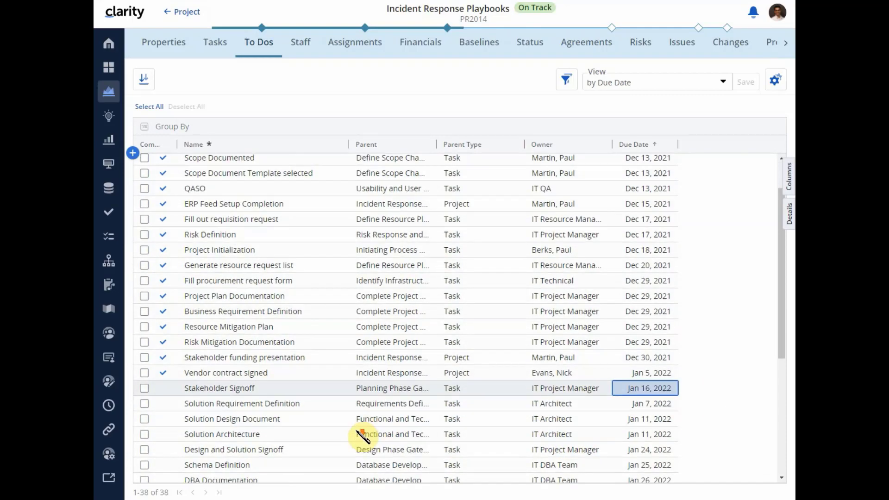
click(164, 394)
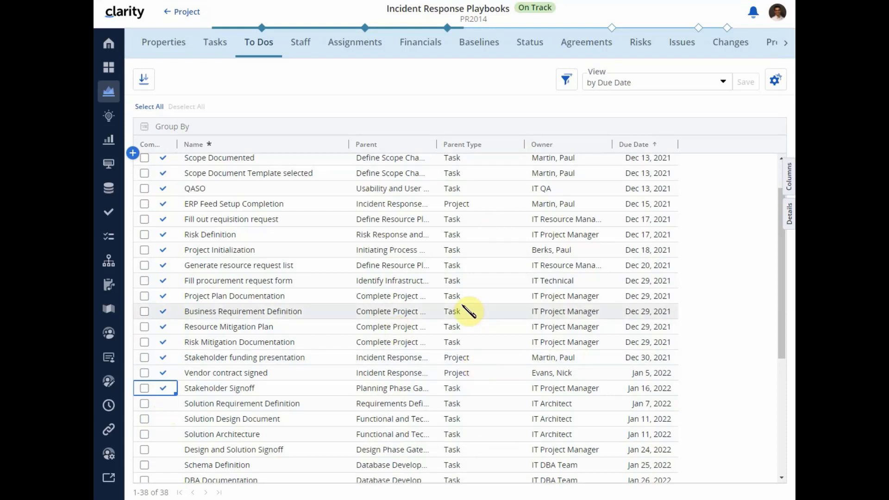
Step: Open the Security Enhancements idea's empty To Dos, add a row, and return to Projects
click(110, 121)
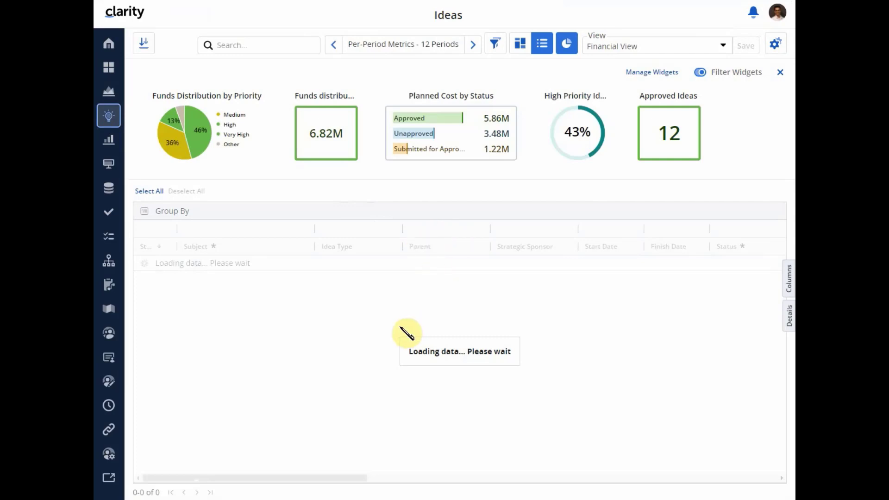
click(227, 326)
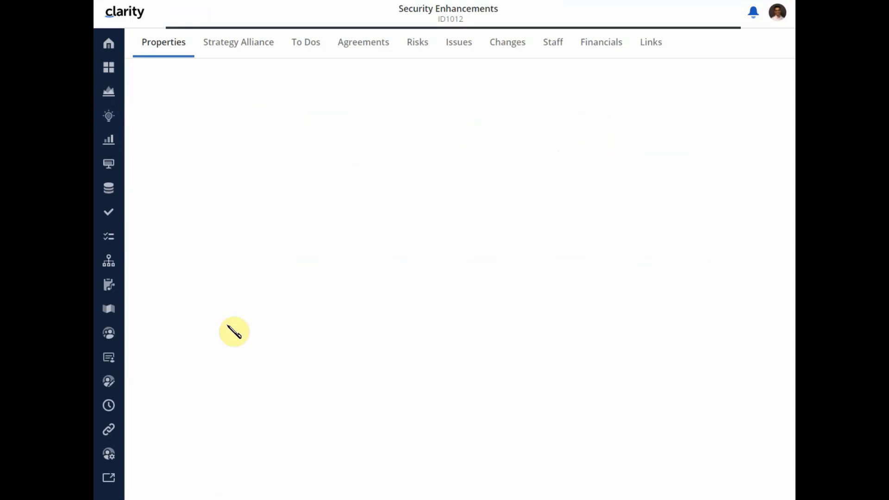
click(300, 48)
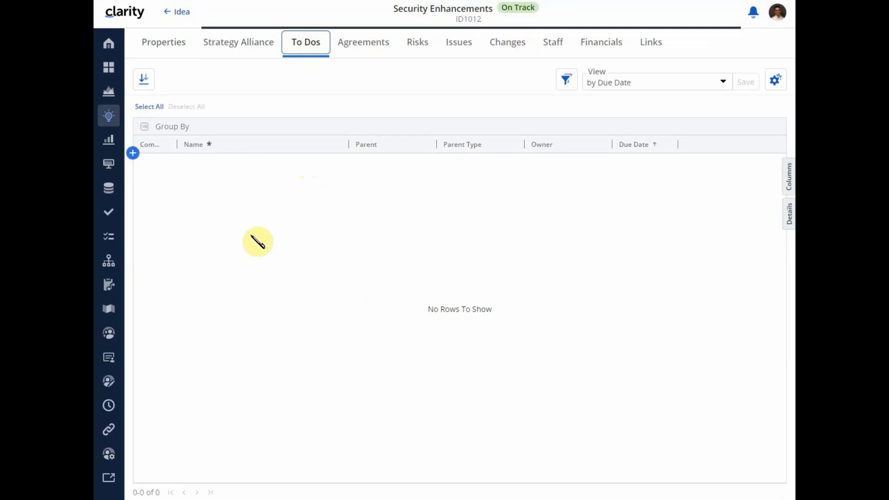
click(133, 152)
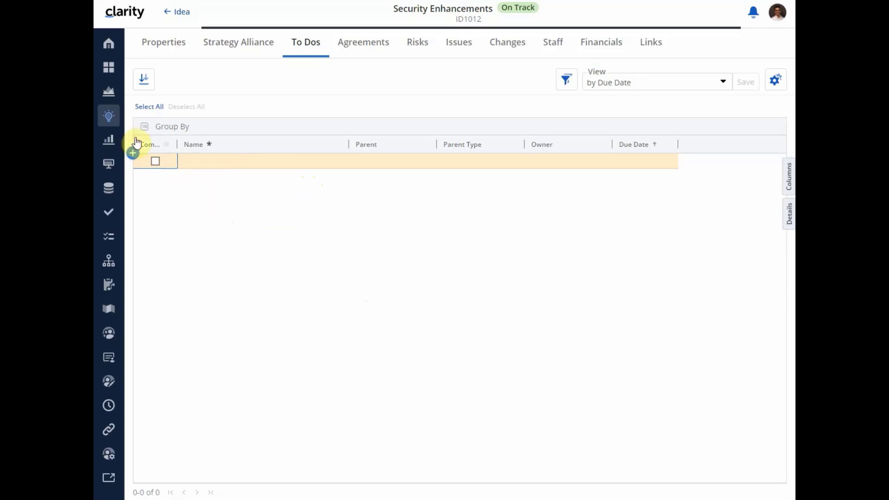
click(108, 92)
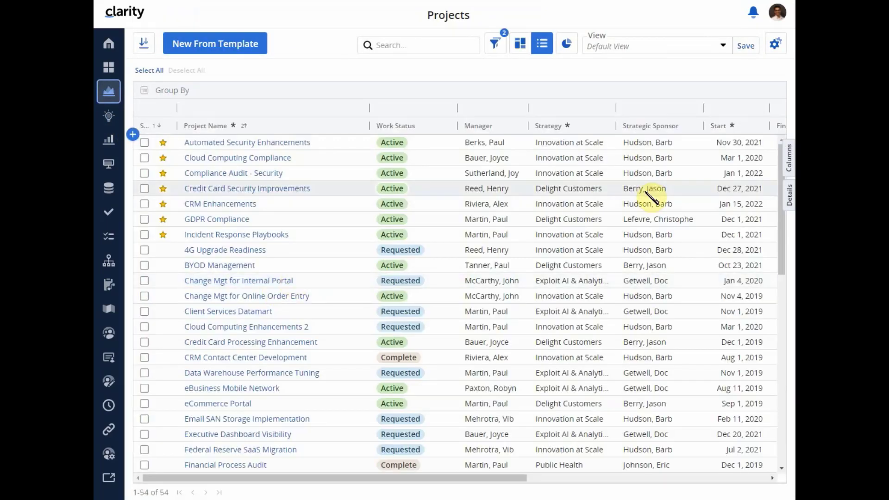
Step: Filter Projects to the Templates view and open the Major Project Template's To Dos
click(723, 47)
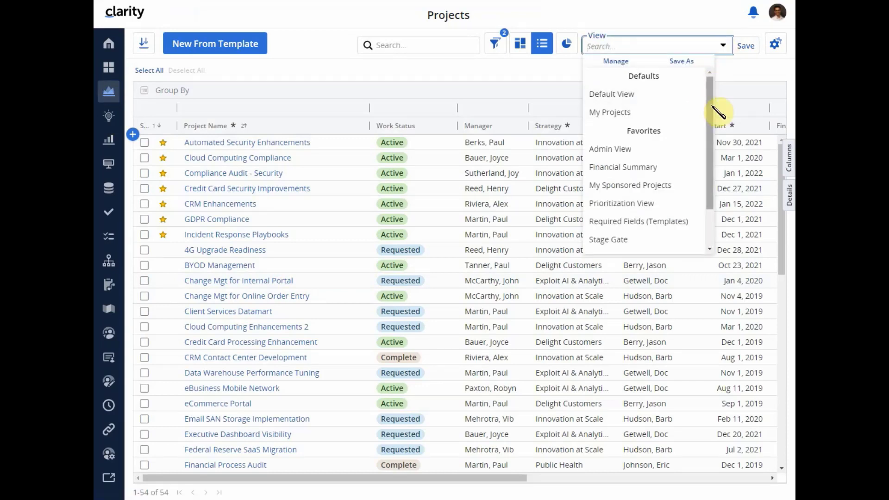
drag(710, 115, 712, 175)
click(638, 226)
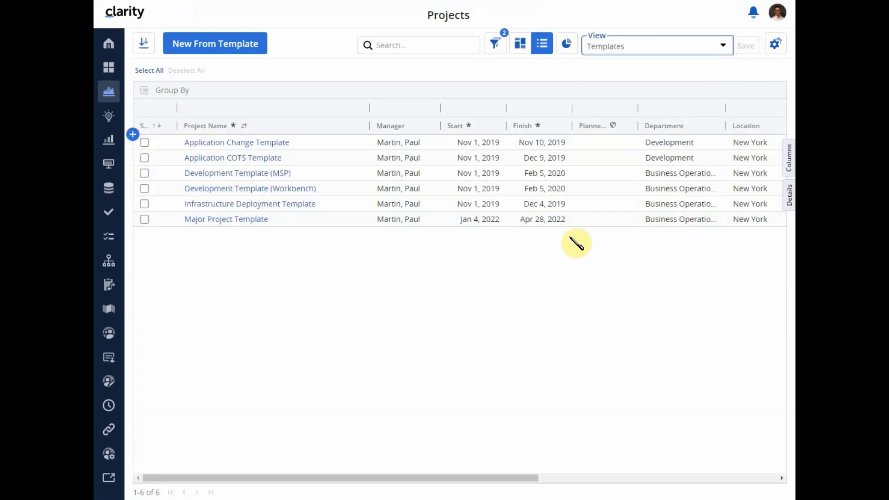
click(225, 227)
click(225, 220)
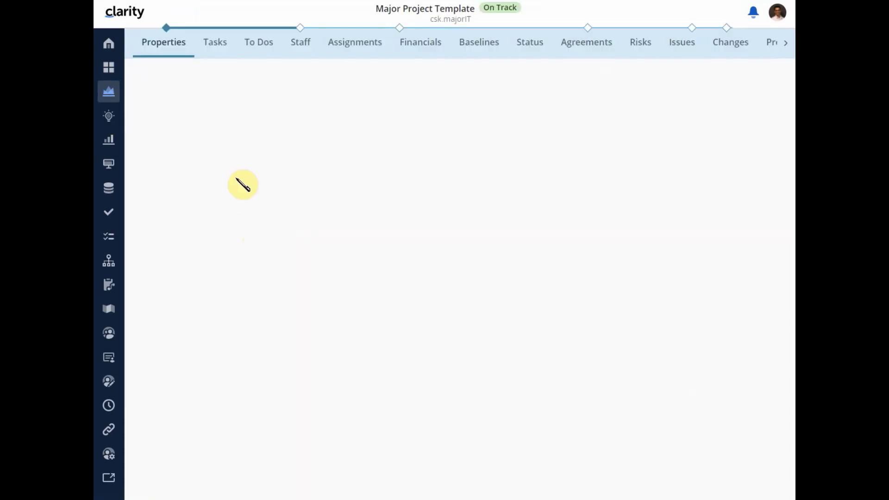
click(254, 46)
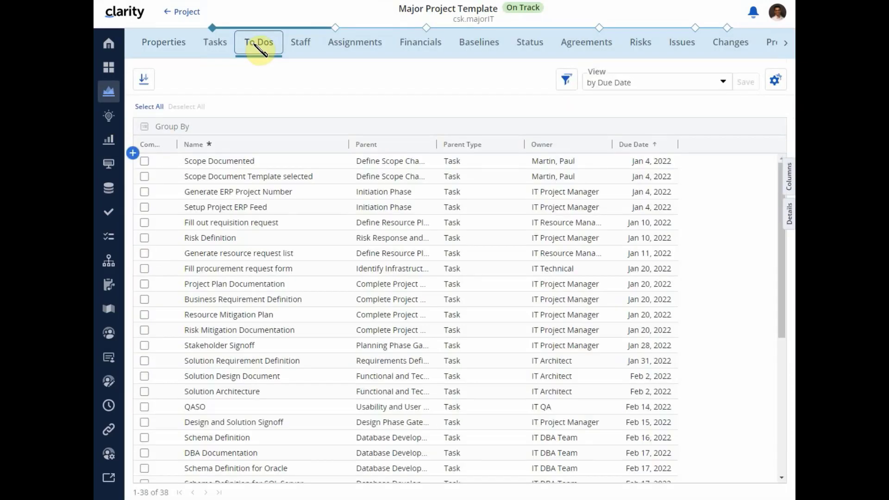
scroll(474, 277, down, 5)
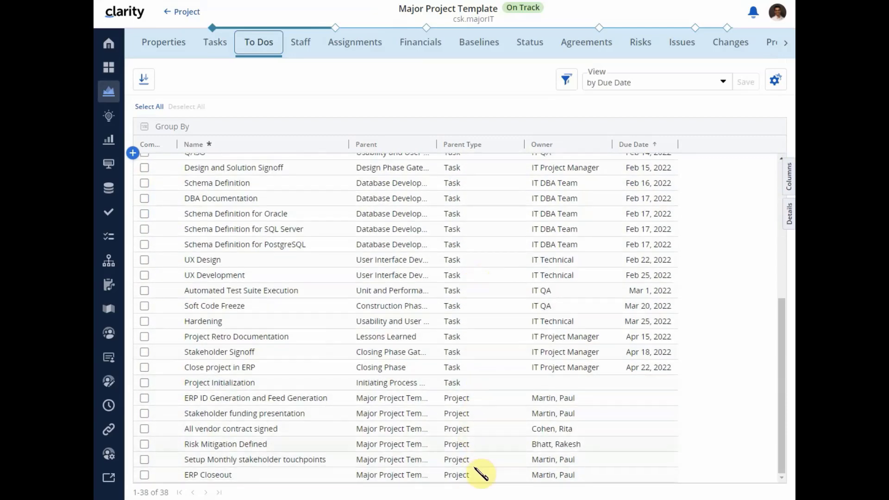
click(722, 83)
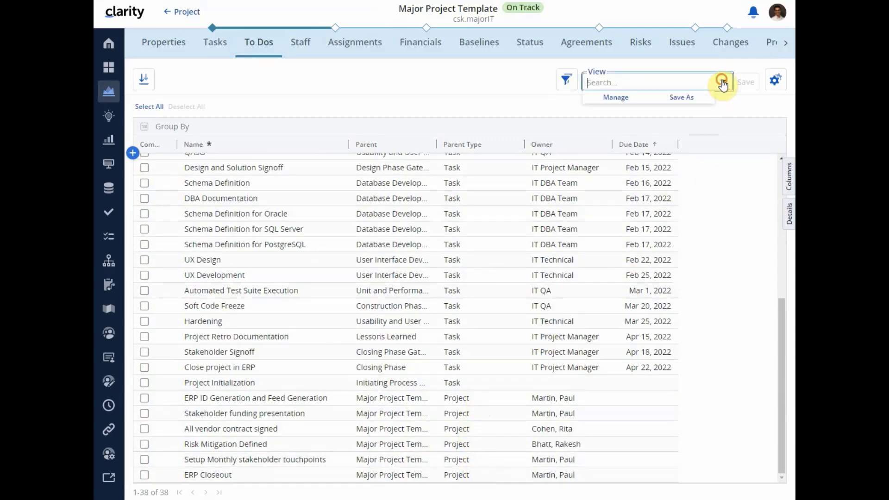
Step: Group the template's to-dos by parent type in the Default view, expand Project, and return to Projects
click(625, 131)
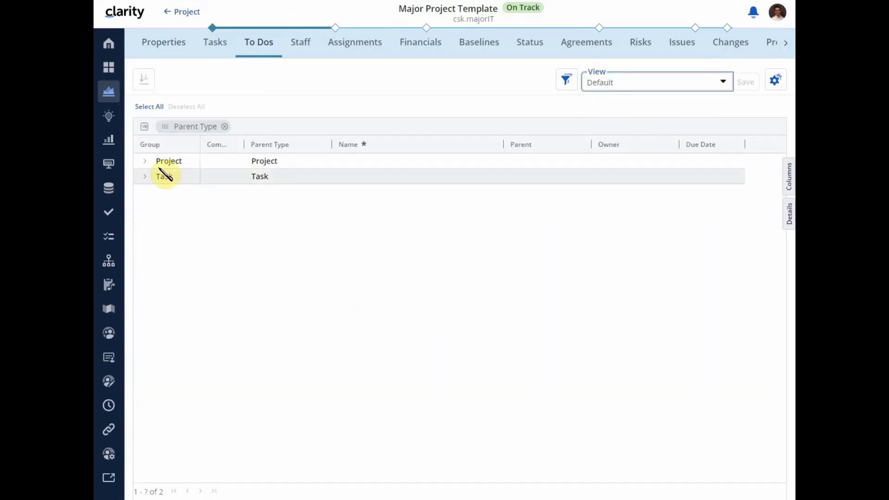
click(148, 163)
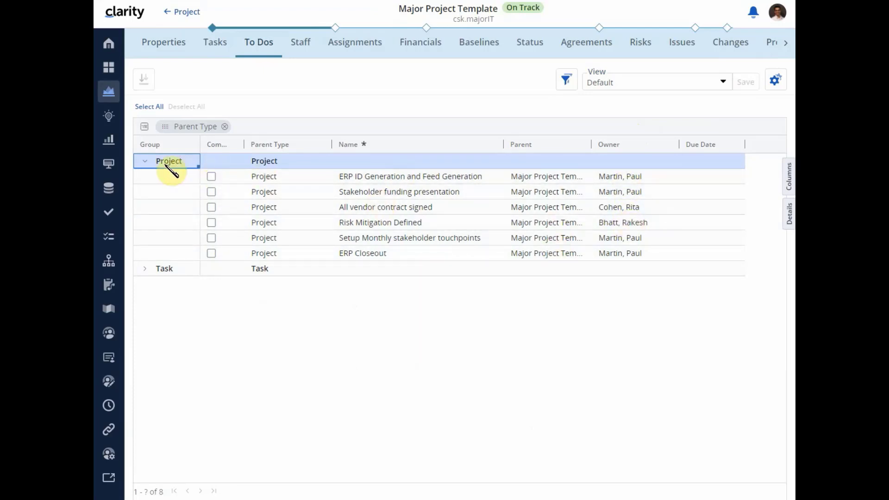
click(109, 95)
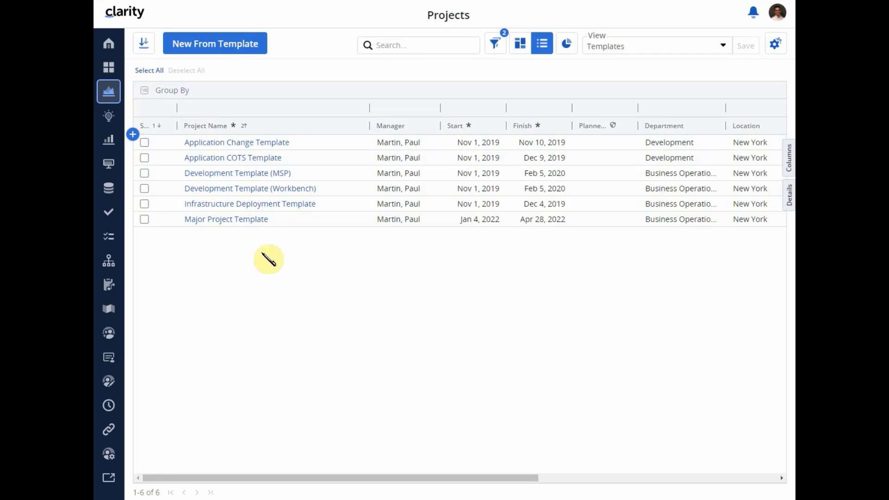
Step: Start a new project from the Major Project Template
click(231, 43)
click(238, 231)
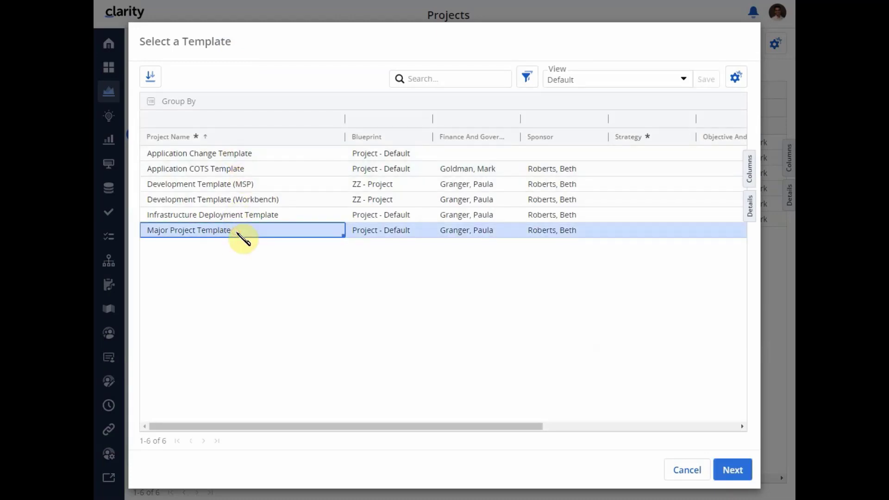
click(733, 469)
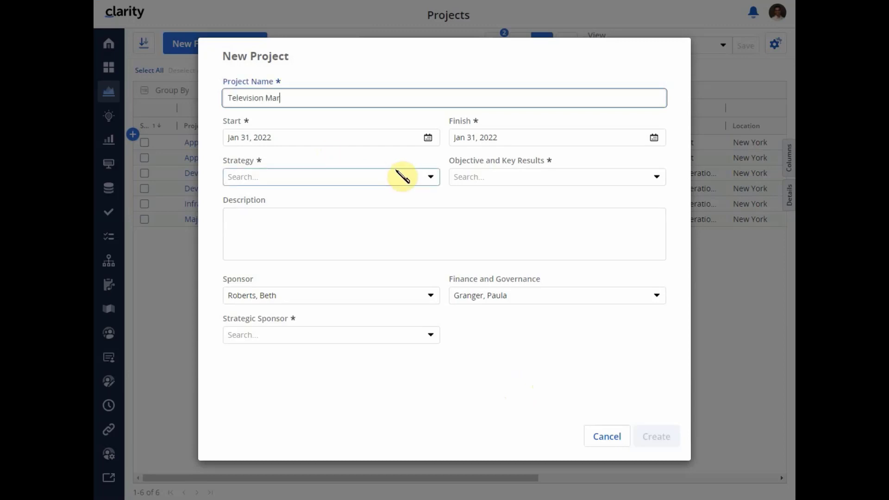
Step: Set the project's start date to 5/1/2022 and finish date to 12/15/2022
drag(288, 137, 229, 141)
text(5/1/)
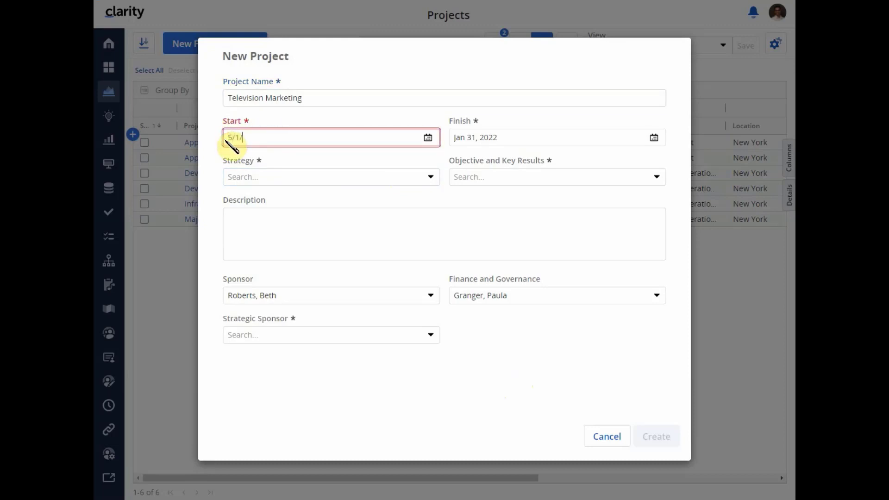
text(2022)
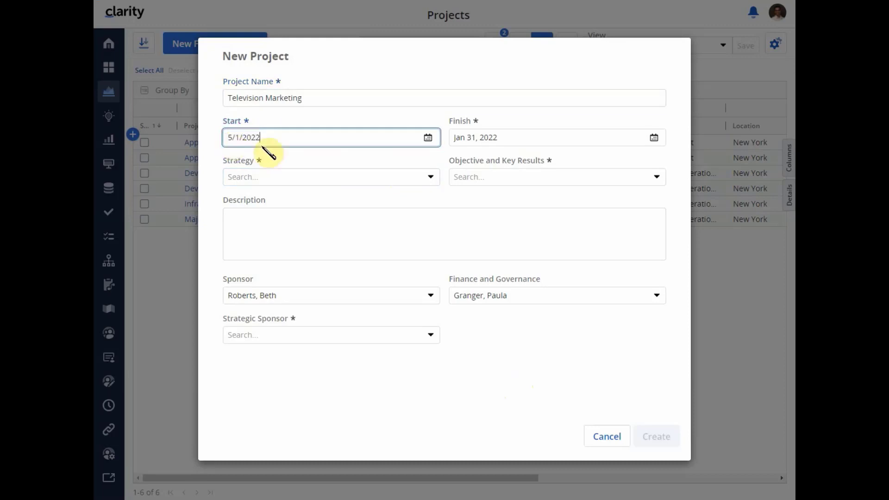
click(325, 193)
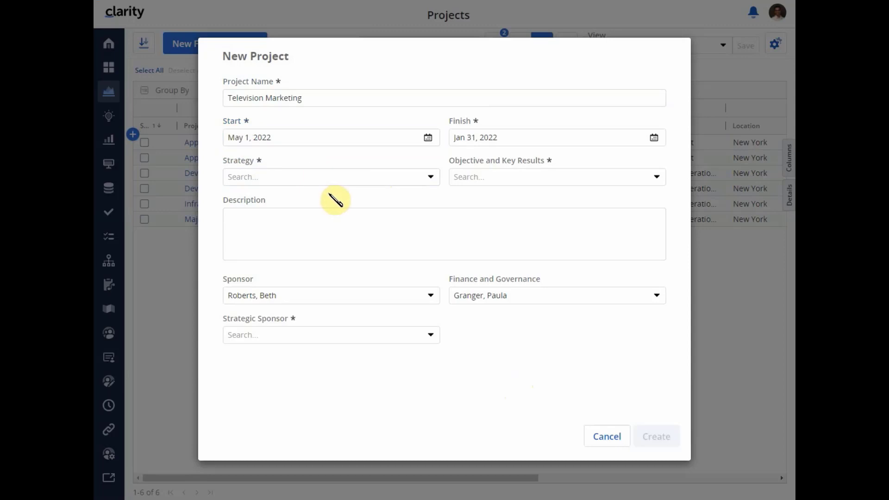
click(522, 137)
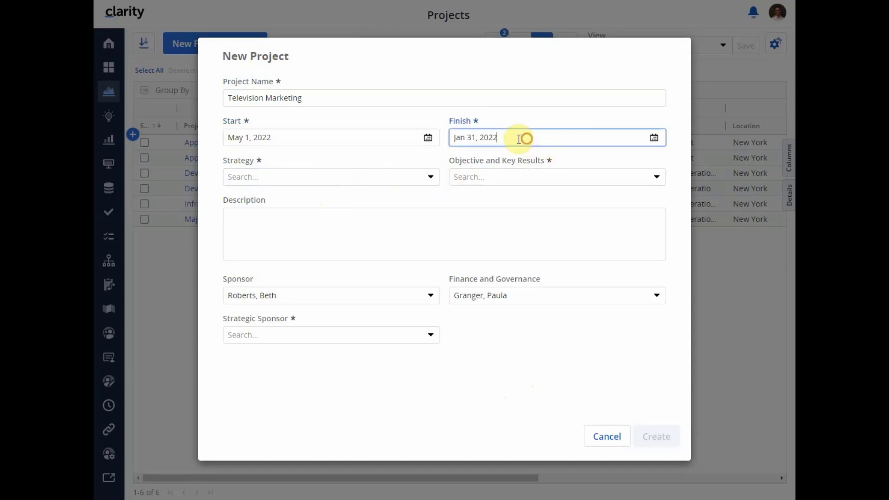
drag(522, 137, 454, 145)
text(12/15/20)
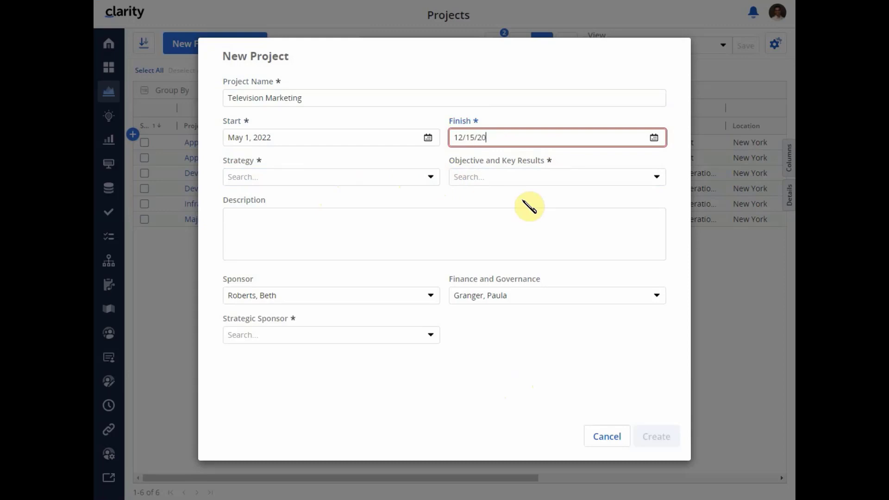
text(22)
Step: Choose Delight Customers strategy, the Increase Advertising & Promotion Effectiveness objective and a sponsor, then create it
click(429, 178)
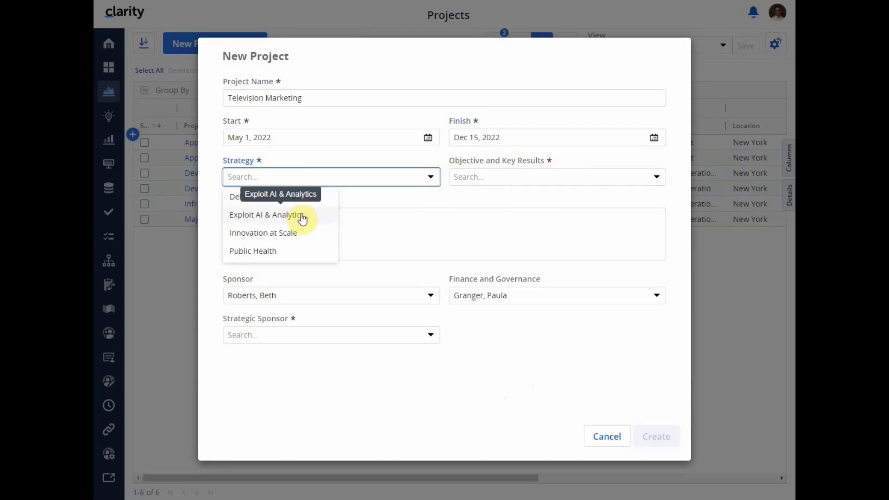
click(300, 196)
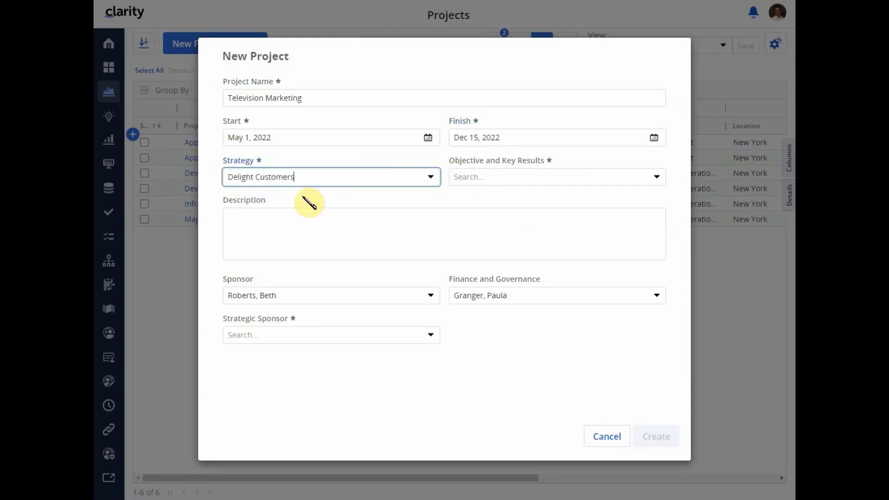
click(585, 176)
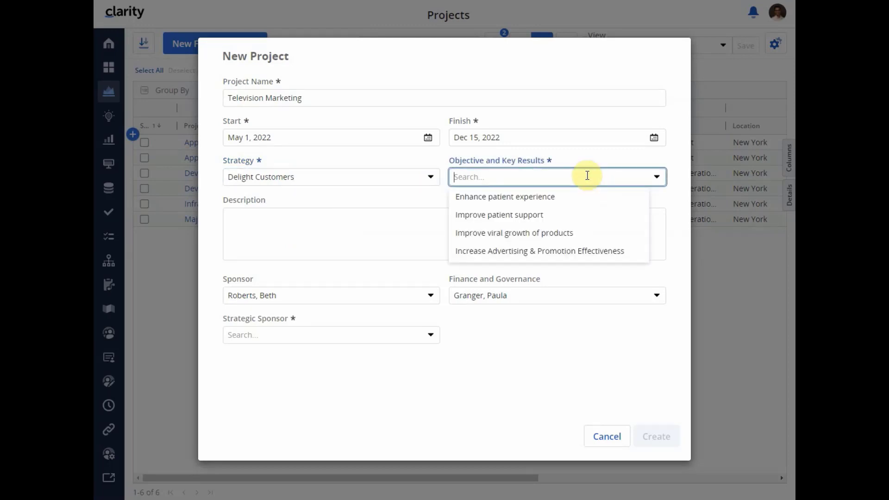
click(592, 252)
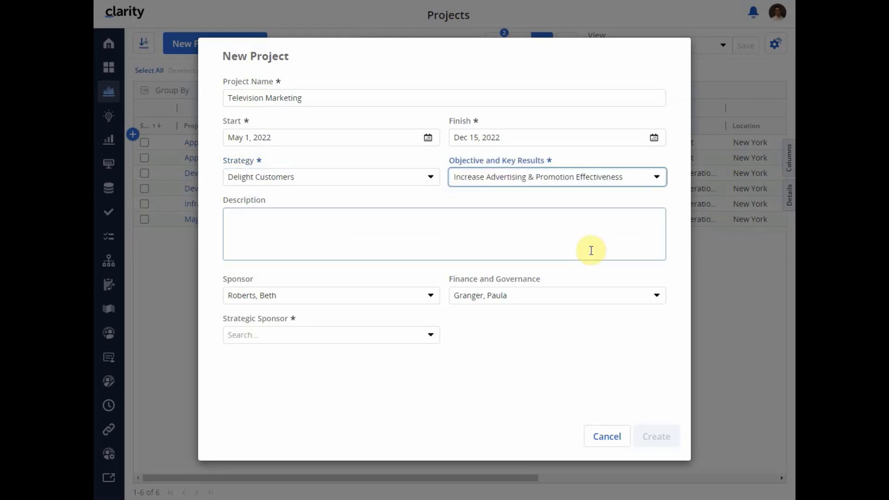
click(297, 334)
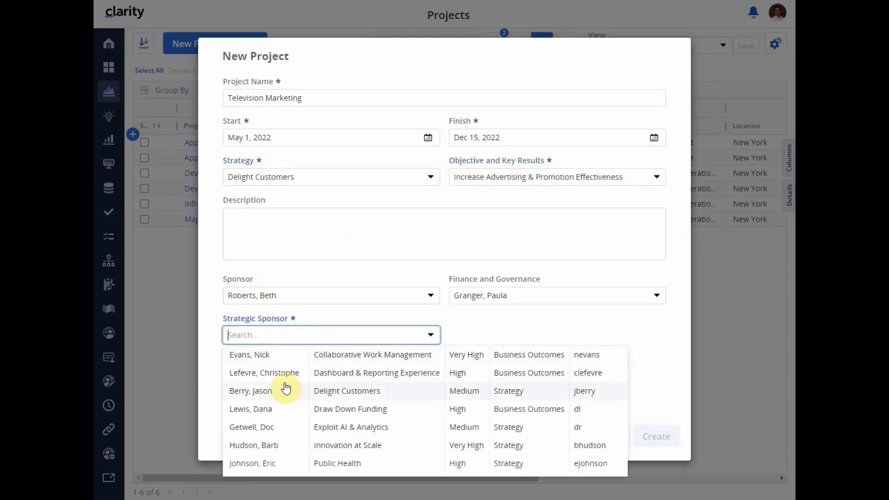
click(273, 410)
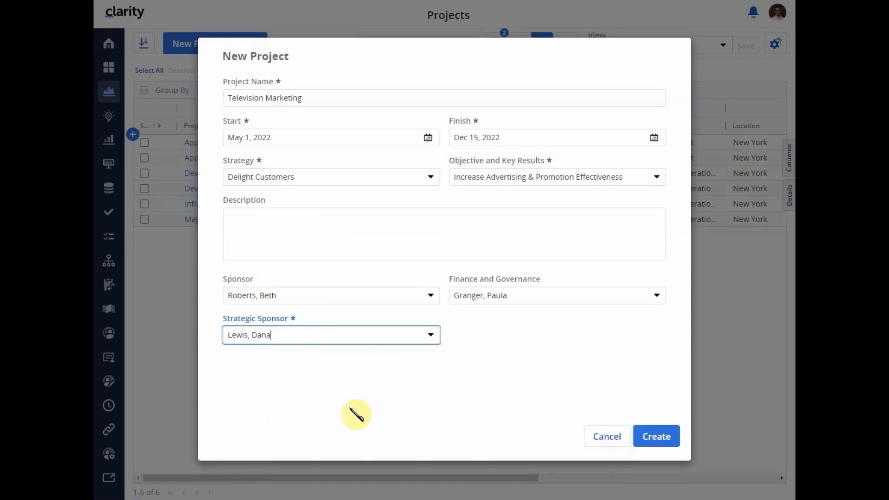
click(666, 437)
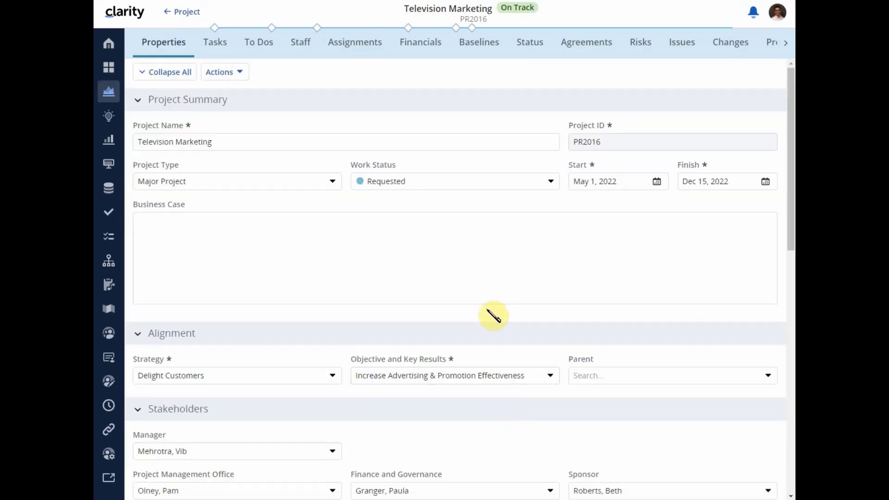
Step: Review the project's to-dos, expanding the Project and Task groups, then switch to the global To Dos page
click(264, 48)
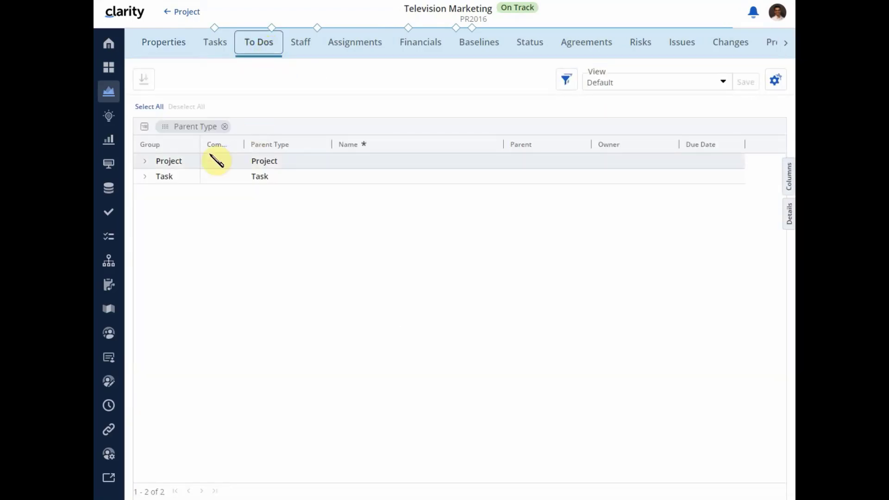
click(145, 161)
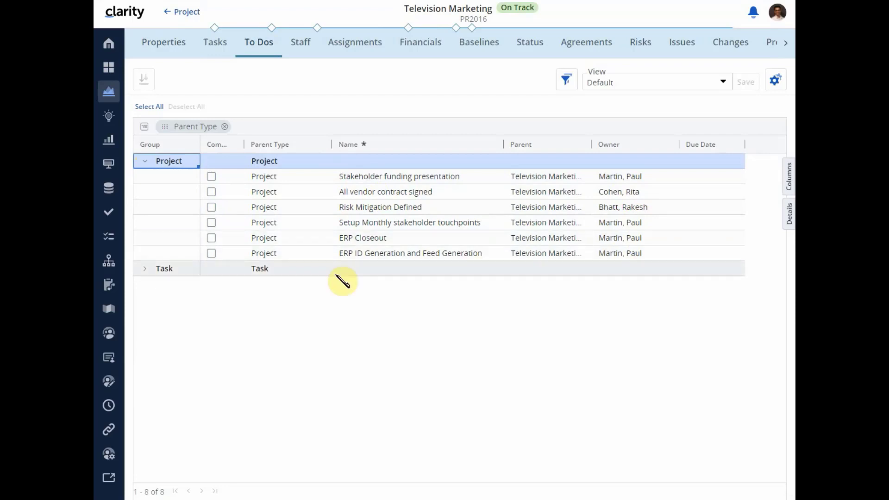
click(144, 270)
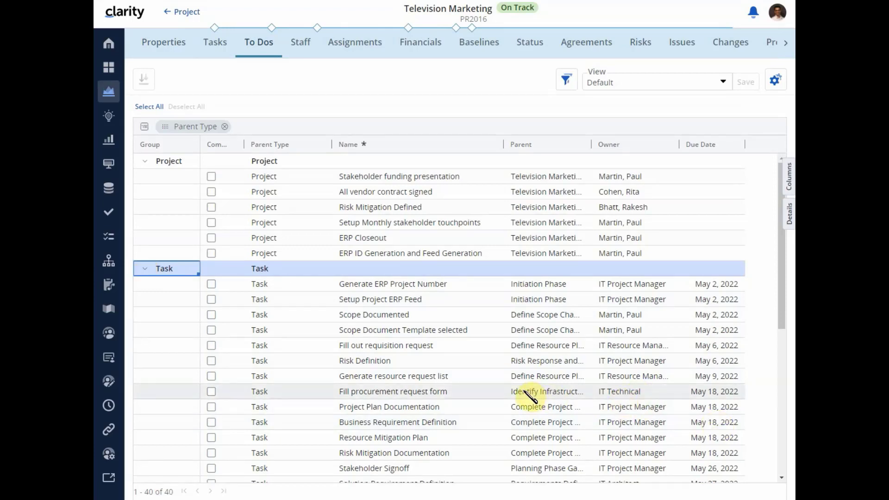
click(109, 244)
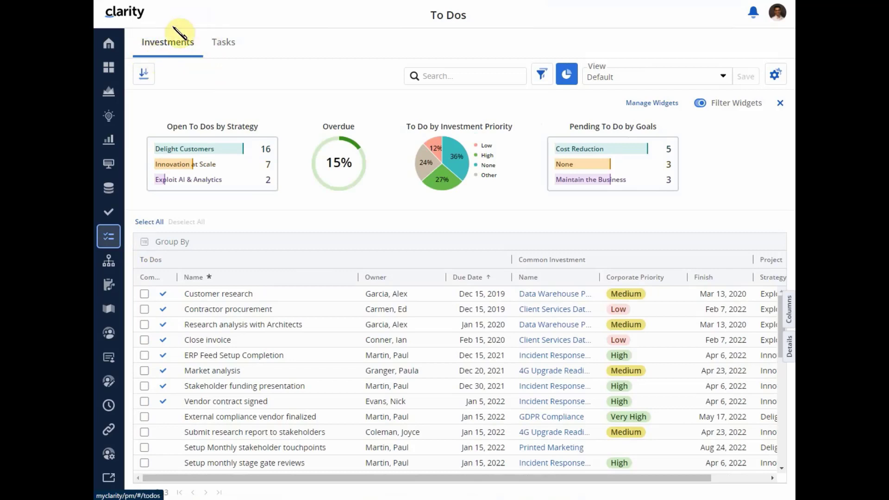
click(223, 44)
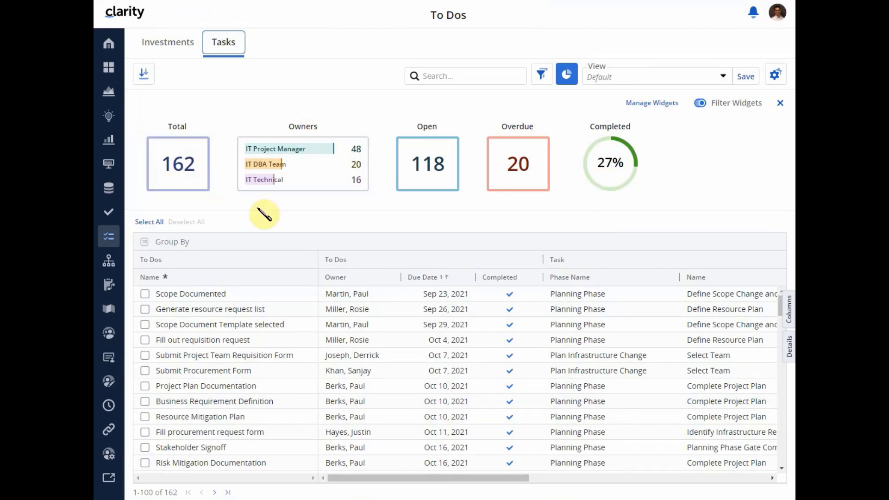
click(170, 46)
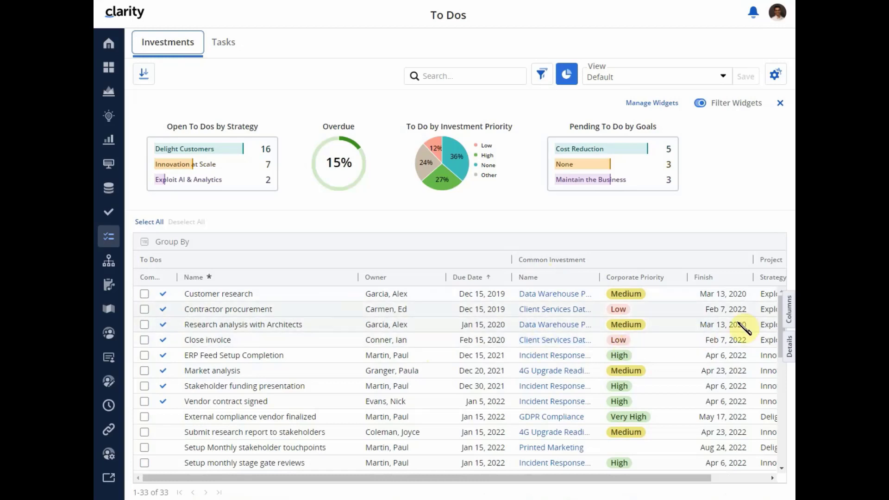
click(788, 309)
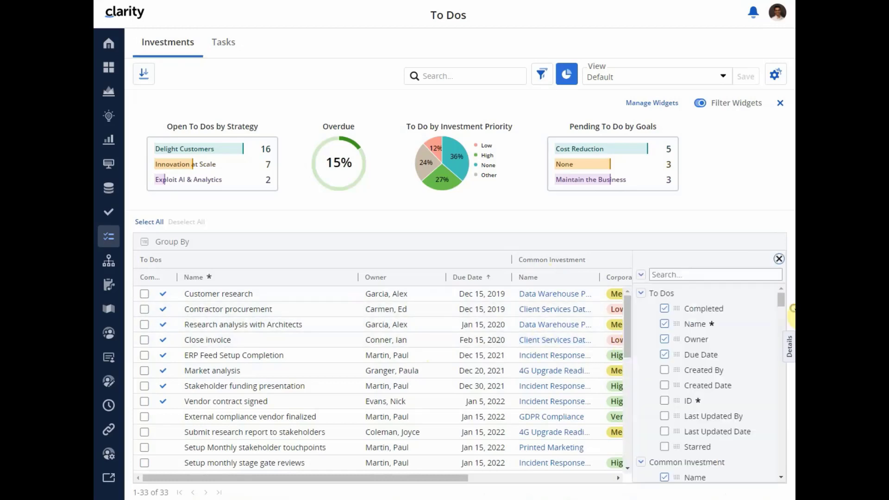
click(641, 275)
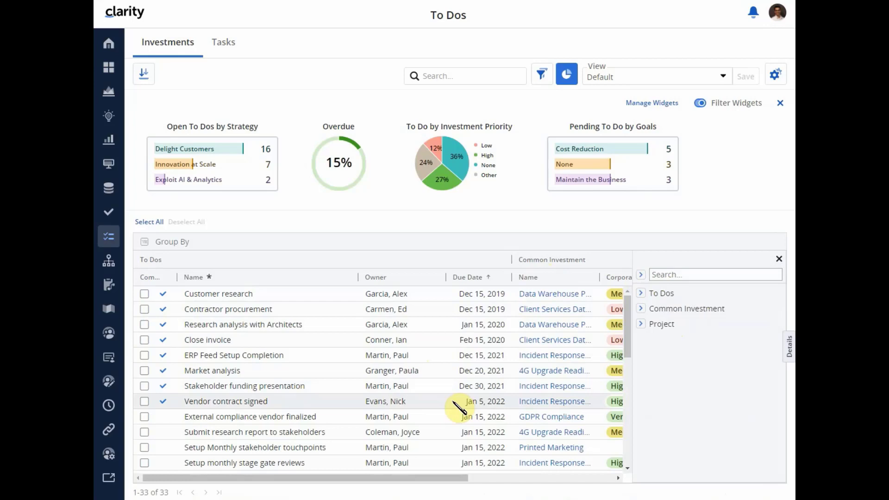
click(779, 259)
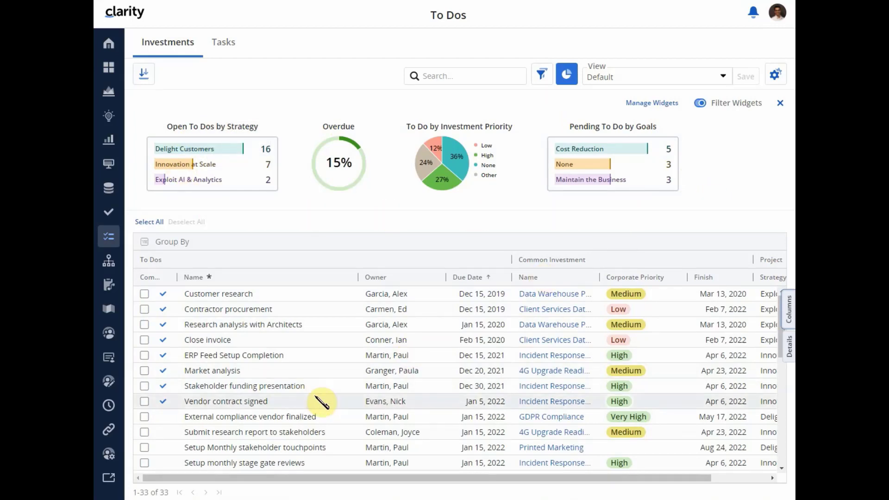
click(398, 417)
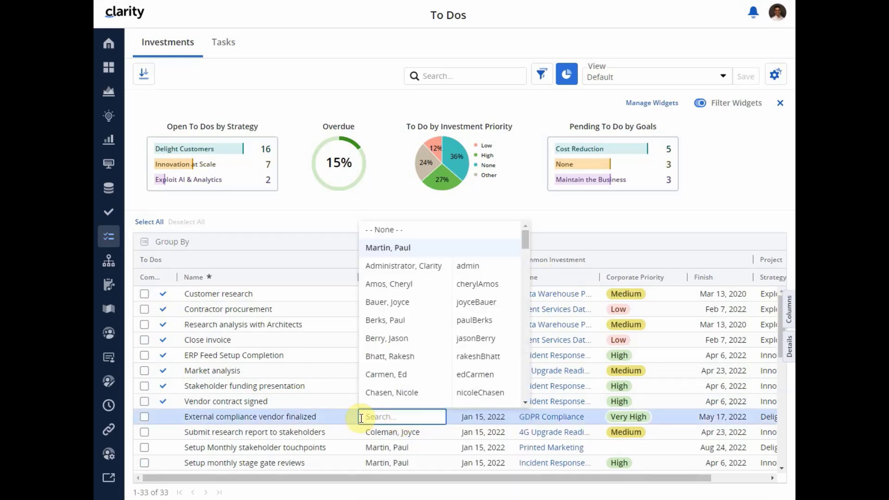
Step: Leave one to-do's due date unchanged, then tick External compliance vendor finalized, Submit research report and Setup Monthly stakeholder touchpoints
click(482, 418)
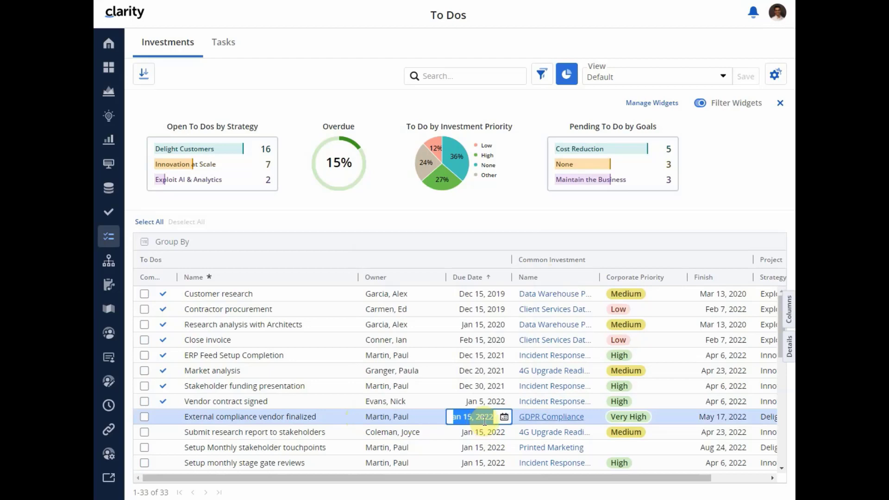
click(666, 417)
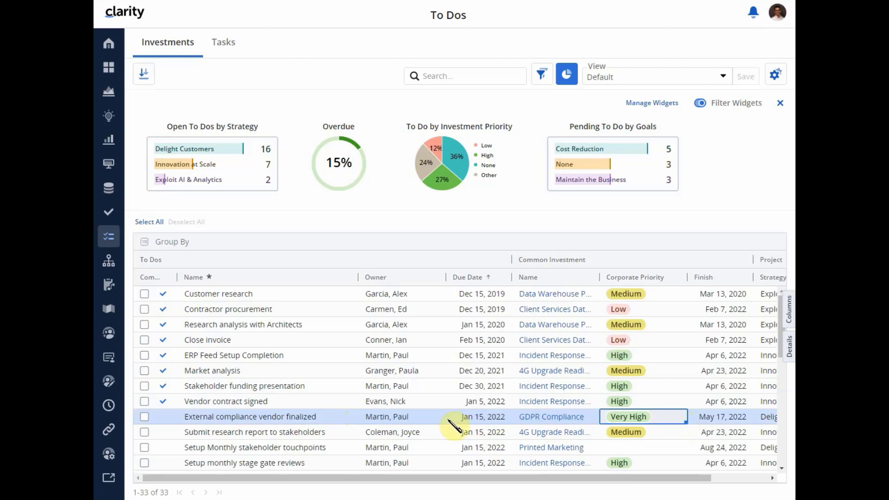
scroll(346, 364, down, 1)
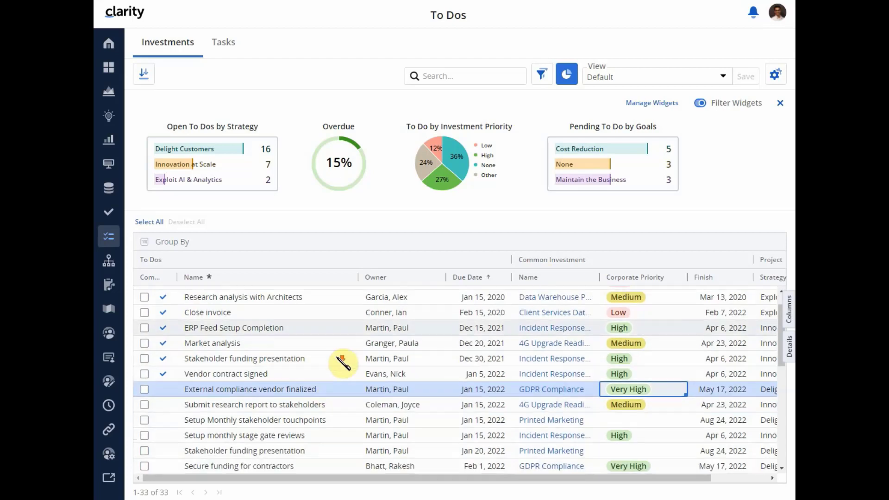
click(144, 389)
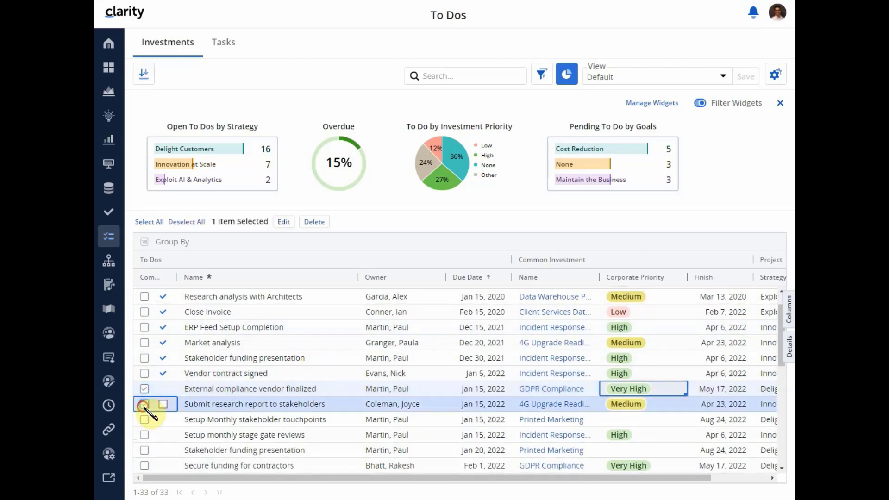
click(144, 403)
click(145, 419)
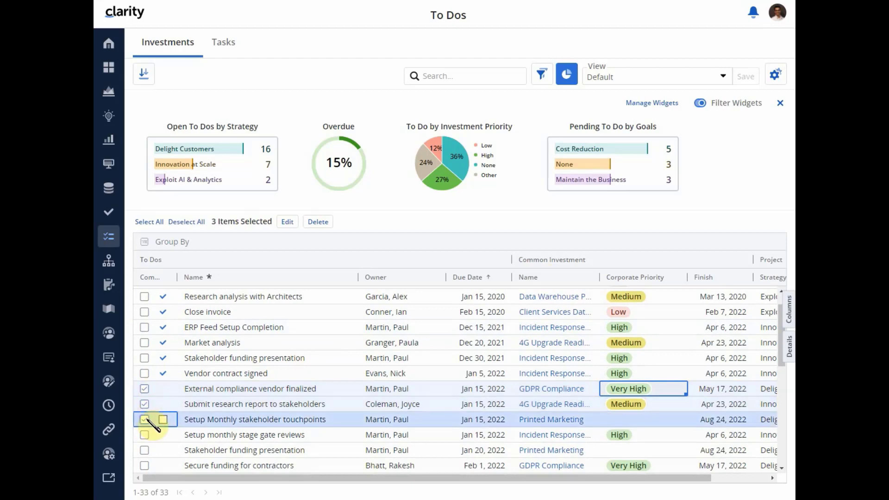
Step: Open Bulk Edit for the three selected to-dos and cancel without saving
click(289, 222)
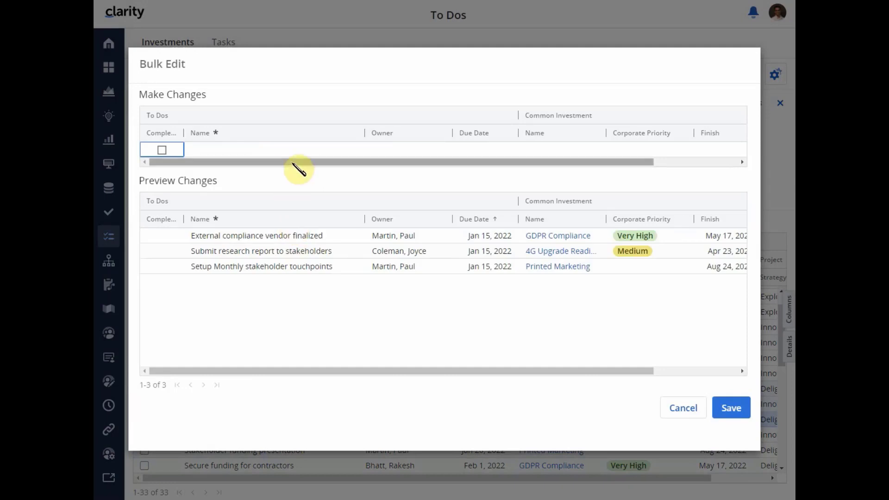
click(675, 407)
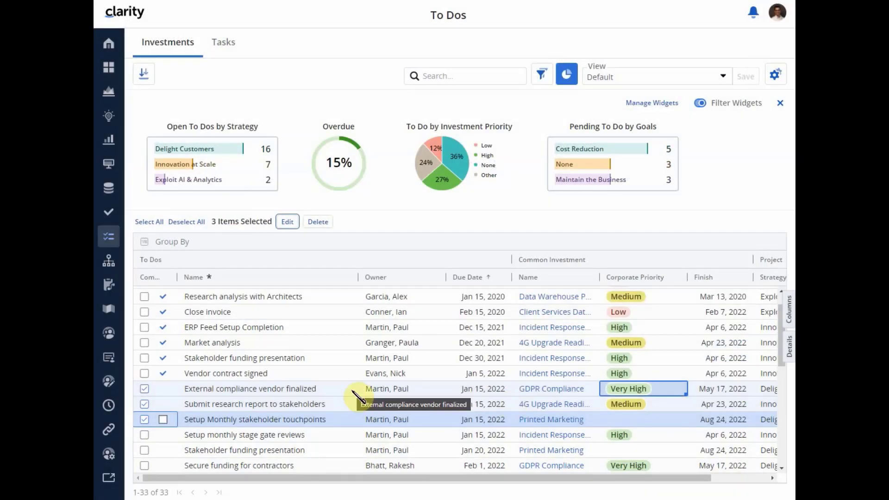